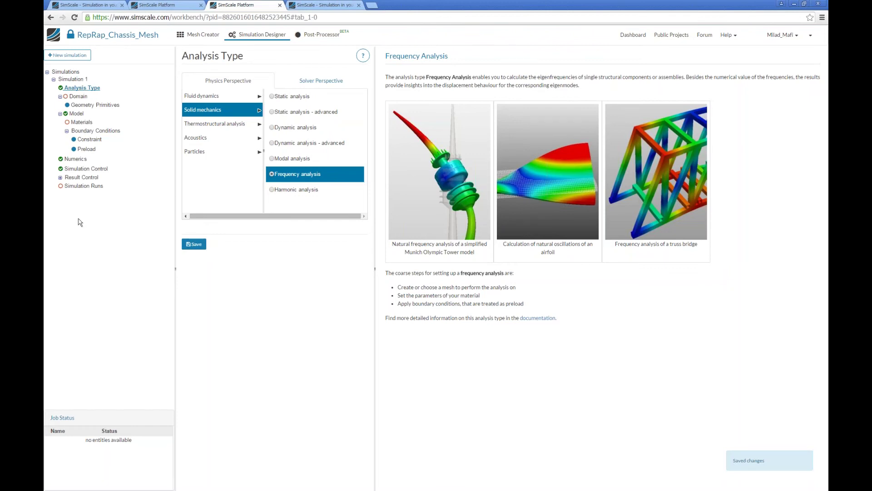
Step: Assign Mesh 1 as the simulation domain and save it
{"action": "left_click", "coordinate": [70, 99]}
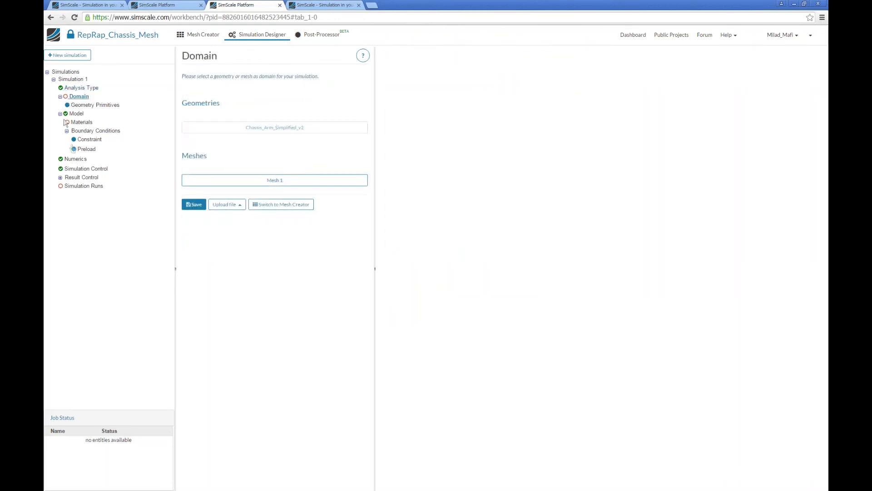
{"action": "left_click", "coordinate": [231, 180]}
{"action": "left_click", "coordinate": [194, 205]}
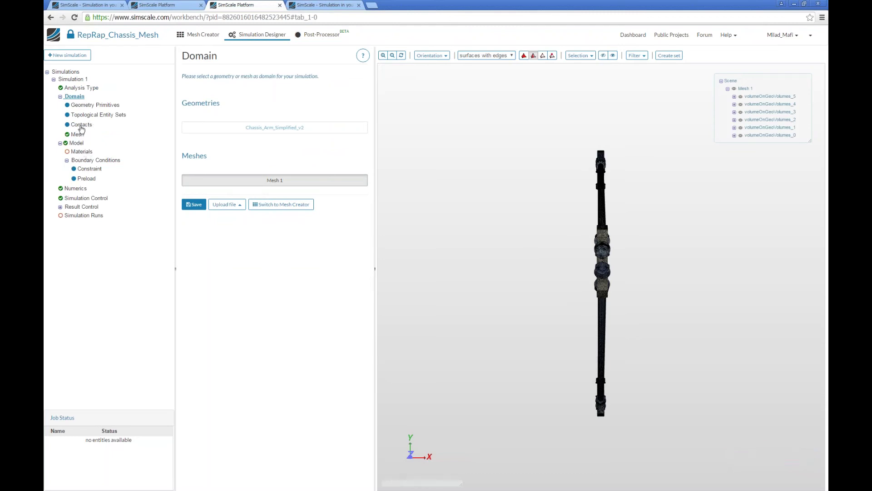
Step: Review the contacts and topological entity sets of the domain and inspect the meshed triangular chassis frame from several sides
{"action": "left_click", "coordinate": [83, 128]}
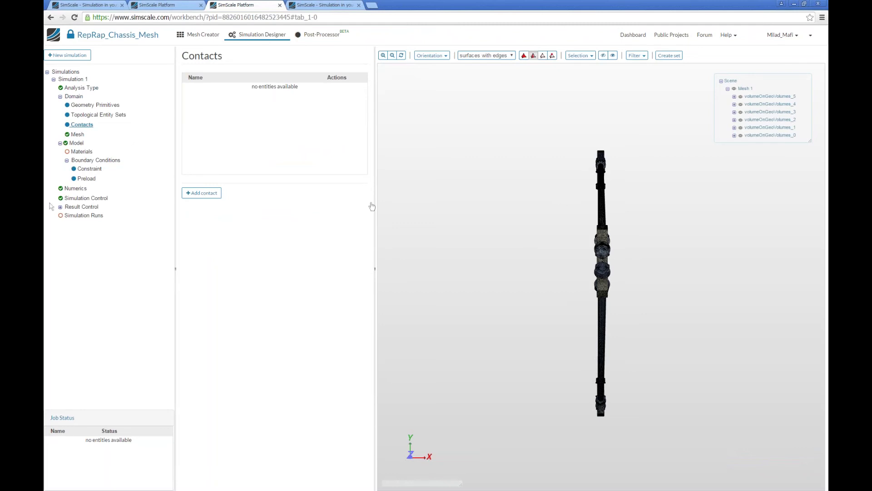
{"action": "left_click", "coordinate": [114, 117]}
{"action": "left_click_drag", "start_coordinate": [593, 349], "coordinate": [632, 237]}
{"action": "scroll", "coordinate": [564, 225], "scroll_direction": "up", "scroll_amount": 2}
{"action": "scroll", "coordinate": [565, 228], "scroll_direction": "up", "scroll_amount": 6}
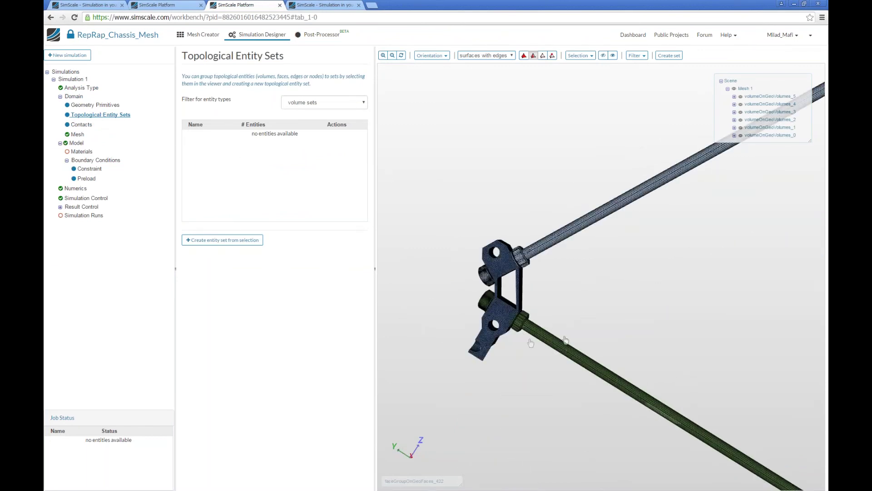
{"action": "scroll", "coordinate": [680, 241], "scroll_direction": "down", "scroll_amount": 5}
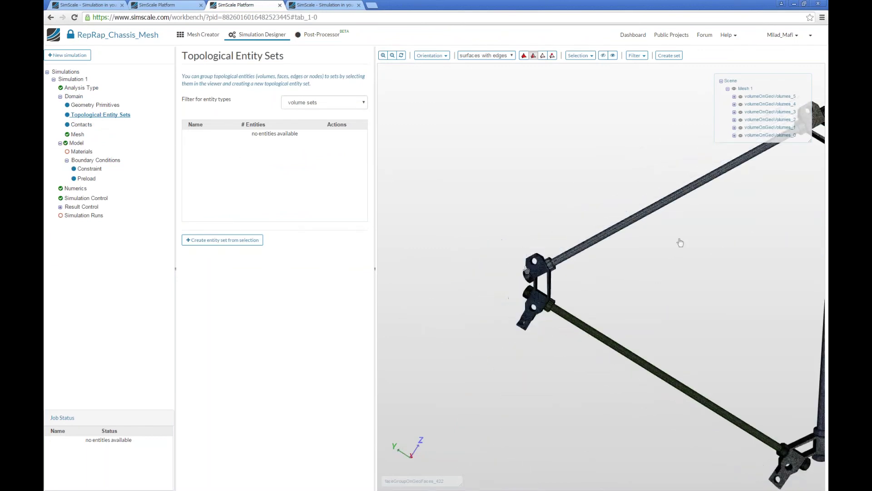
{"action": "scroll", "coordinate": [631, 284], "scroll_direction": "down", "scroll_amount": 5}
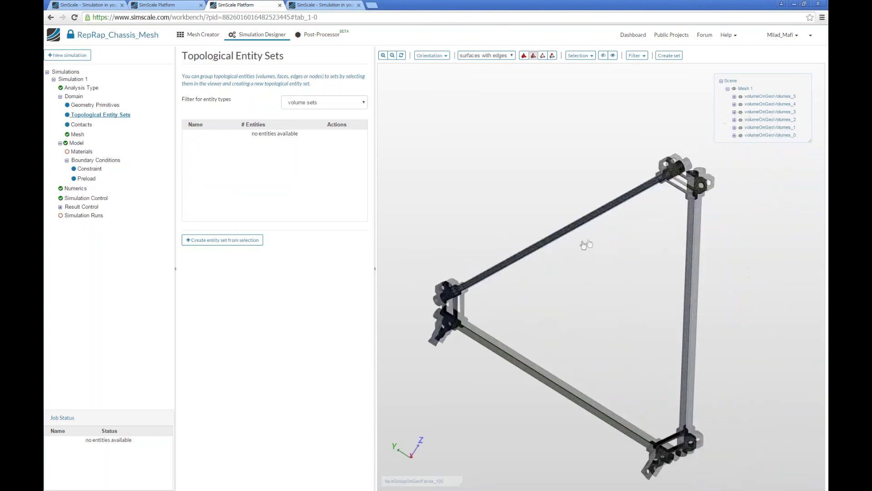
{"action": "left_click_drag", "start_coordinate": [530, 129], "coordinate": [524, 169]}
Step: Add a new contact to the domain for the joint at the frame's upper corner
{"action": "left_click", "coordinate": [81, 124]}
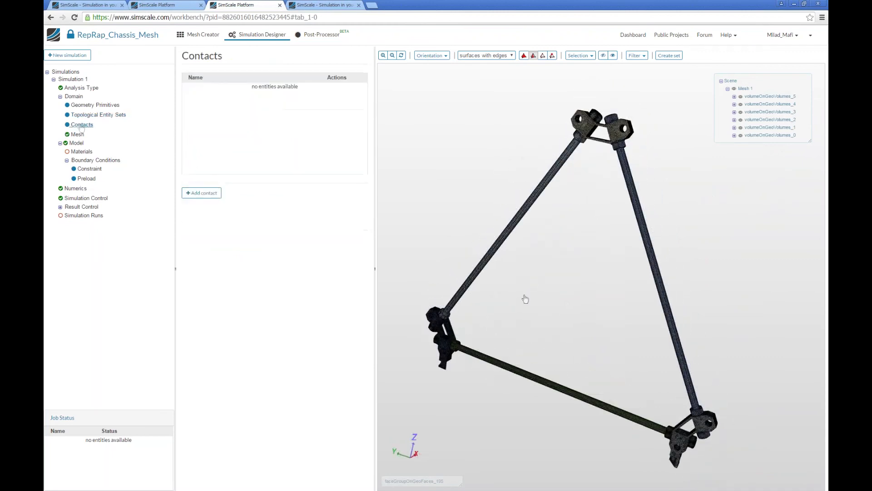
{"action": "left_click_drag", "start_coordinate": [569, 192], "coordinate": [596, 136]}
{"action": "scroll", "coordinate": [596, 135], "scroll_direction": "up", "scroll_amount": 5}
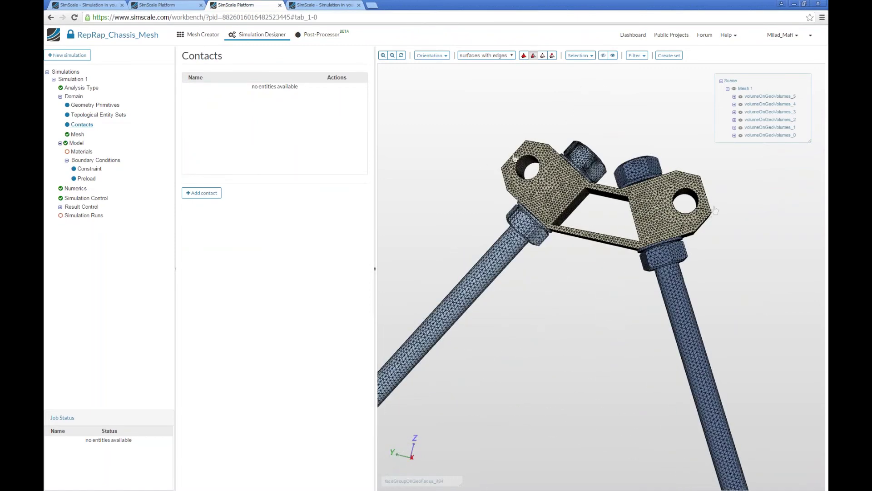
{"action": "scroll", "coordinate": [572, 337], "scroll_direction": "down", "scroll_amount": 5}
{"action": "left_click_drag", "start_coordinate": [571, 337], "coordinate": [537, 141]}
{"action": "scroll", "coordinate": [555, 231], "scroll_direction": "up", "scroll_amount": 5}
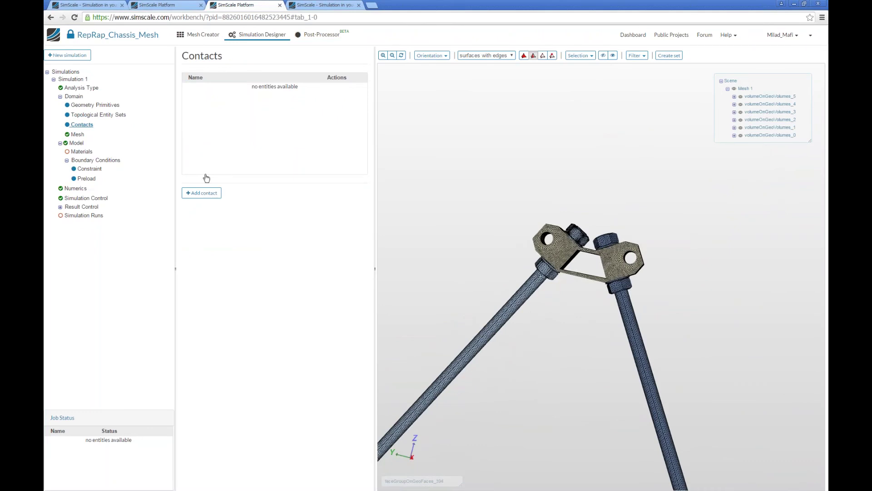
{"action": "left_click", "coordinate": [205, 195]}
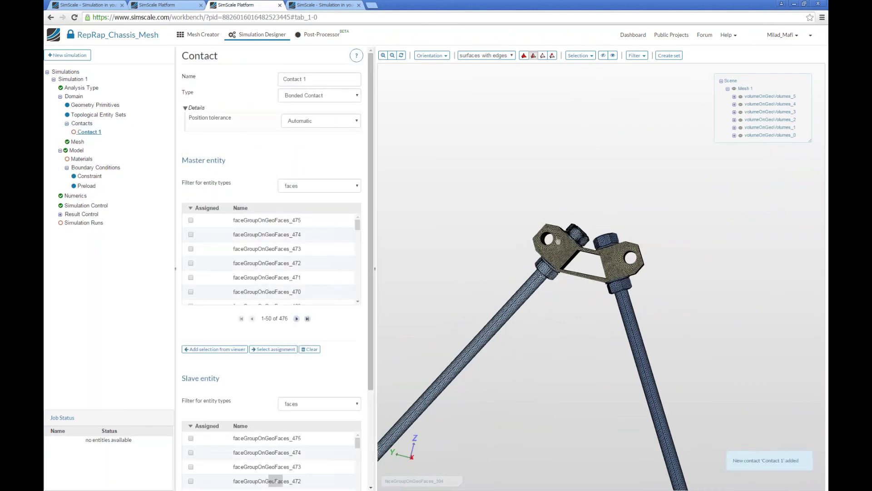
Step: Change the render mode of the mesh to surfaces without edges
{"action": "left_click", "coordinate": [431, 55]}
{"action": "left_click", "coordinate": [508, 55]}
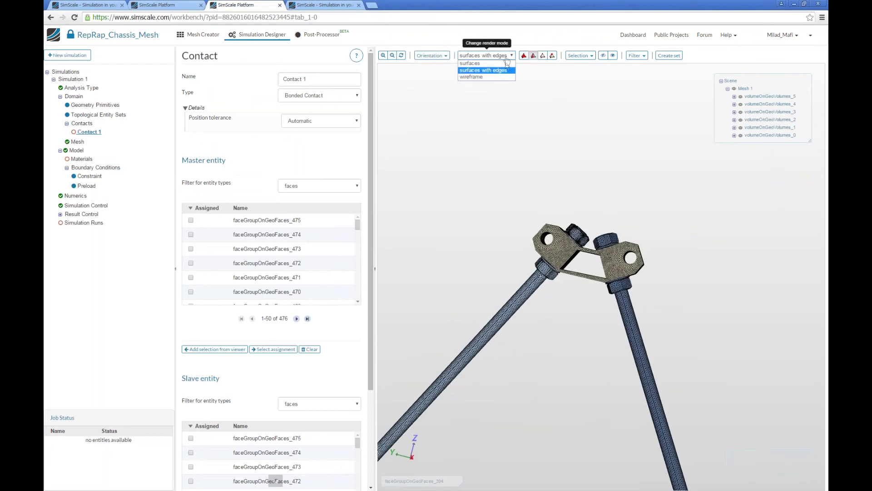
{"action": "left_click", "coordinate": [512, 69]}
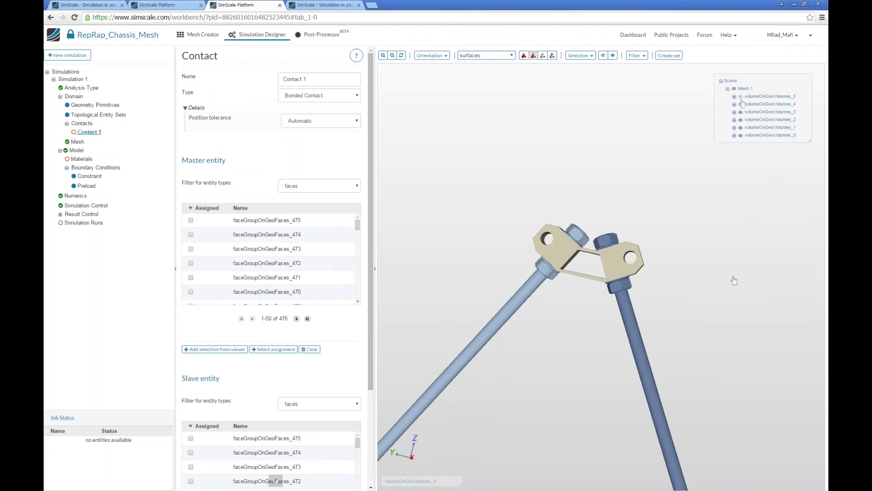
Step: Hide volumeOnGeoVolumes_5, volumeOnGeoVolumes_4 and volumeOnGeoVolumes_2, keeping the upper corner bracket and its rods in view
{"action": "scroll", "coordinate": [719, 290], "scroll_direction": "down", "scroll_amount": 5}
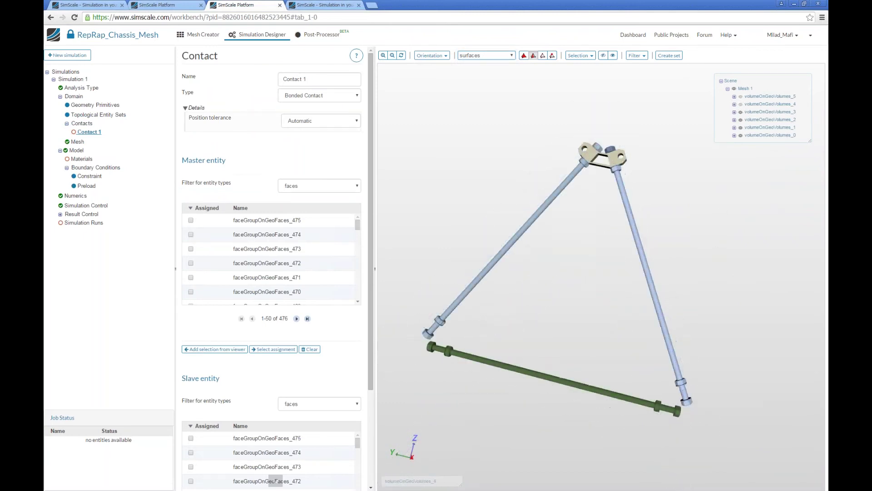
{"action": "left_click", "coordinate": [740, 120]}
{"action": "scroll", "coordinate": [510, 299], "scroll_direction": "up", "scroll_amount": 5}
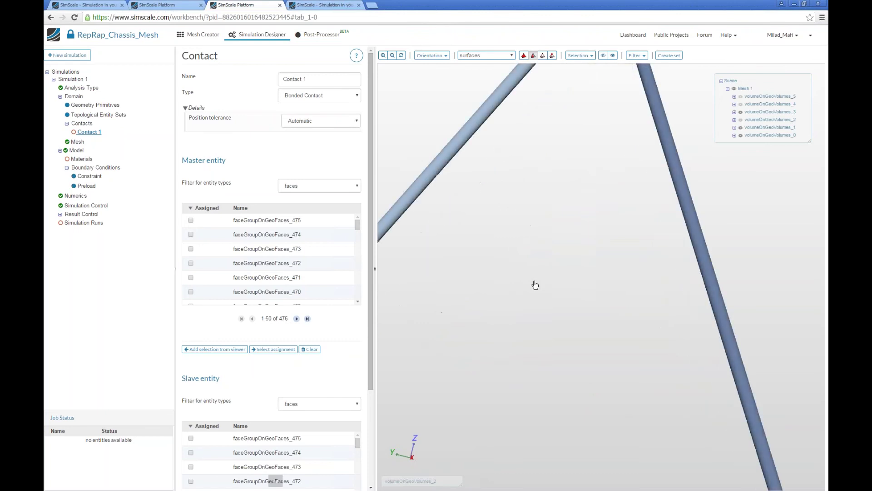
{"action": "right_click_drag", "start_coordinate": [536, 285], "coordinate": [545, 385]}
{"action": "scroll", "coordinate": [558, 327], "scroll_direction": "up", "scroll_amount": 2}
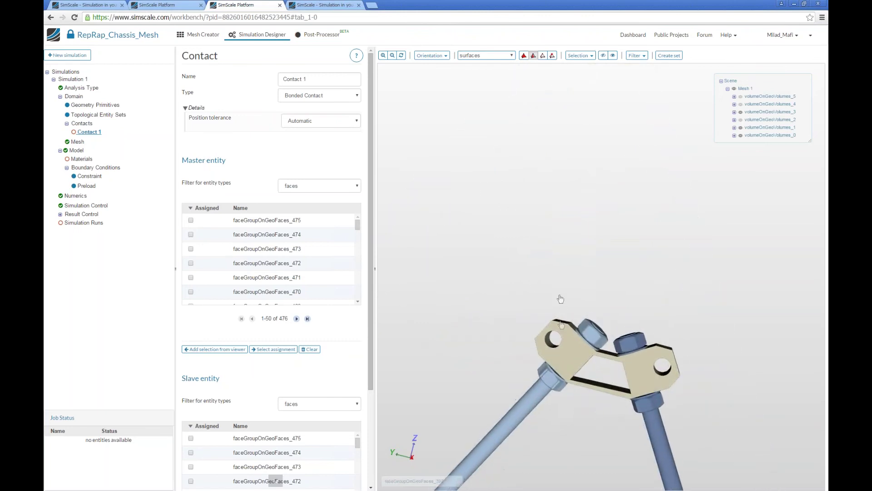
{"action": "right_click_drag", "start_coordinate": [562, 325], "coordinate": [553, 298]}
Step: Name the contact Contact_3_0 and examine the upper corner bracket where the two rods pass through
{"action": "left_click", "coordinate": [322, 84]}
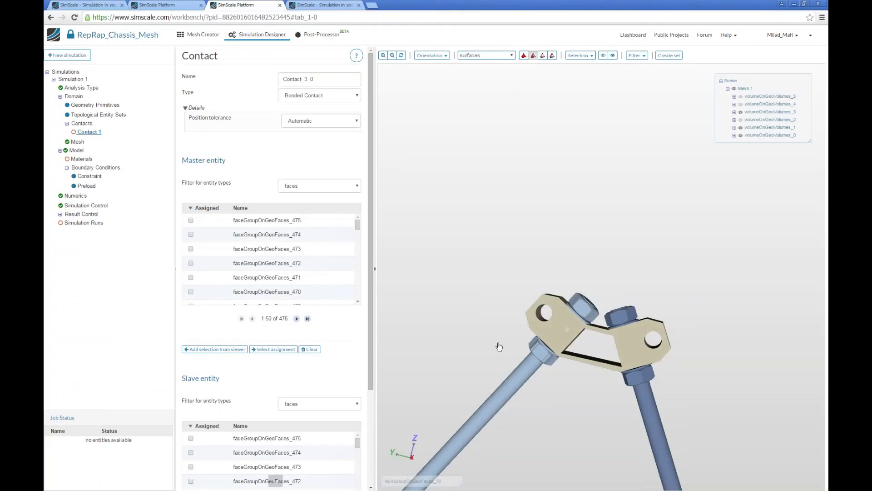
{"action": "left_click_drag", "start_coordinate": [498, 346], "coordinate": [521, 326]}
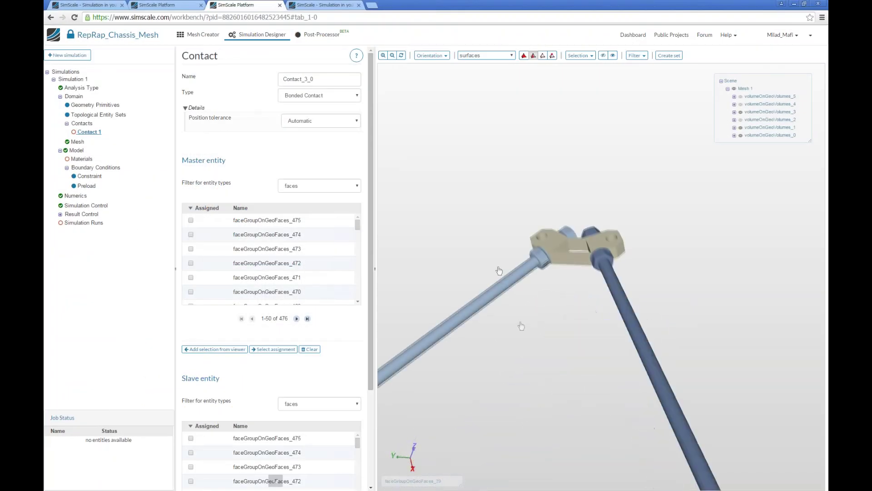
{"action": "middle_click_drag", "start_coordinate": [521, 325], "coordinate": [495, 227]}
{"action": "right_click_drag", "start_coordinate": [476, 218], "coordinate": [523, 340]}
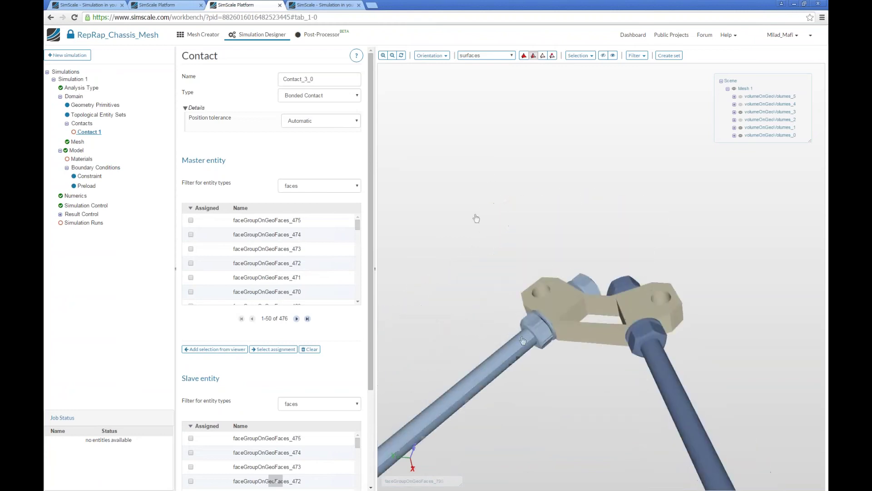
{"action": "left_click_drag", "start_coordinate": [522, 340], "coordinate": [490, 257]}
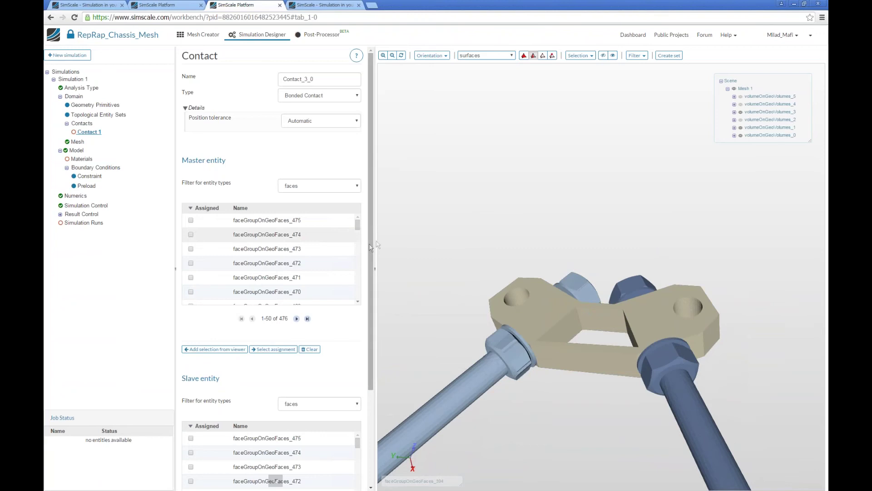
{"action": "right_click_drag", "start_coordinate": [456, 291], "coordinate": [481, 258]}
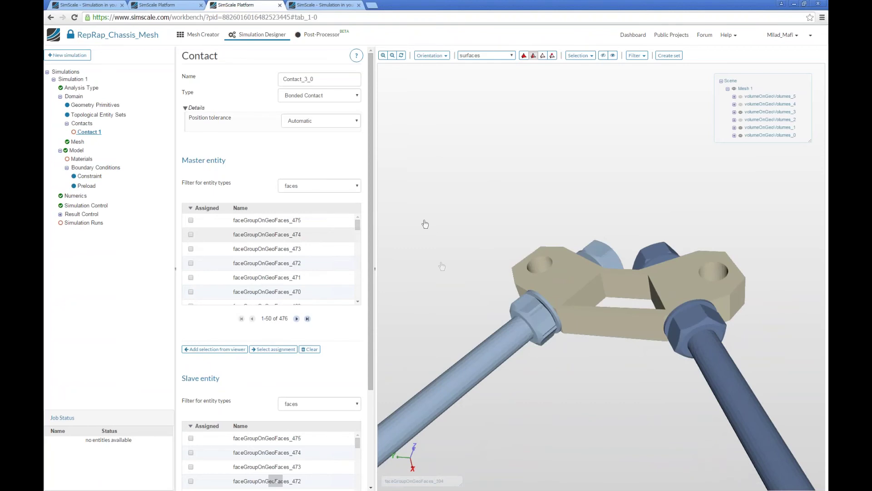
{"action": "left_click_drag", "start_coordinate": [459, 244], "coordinate": [549, 452]}
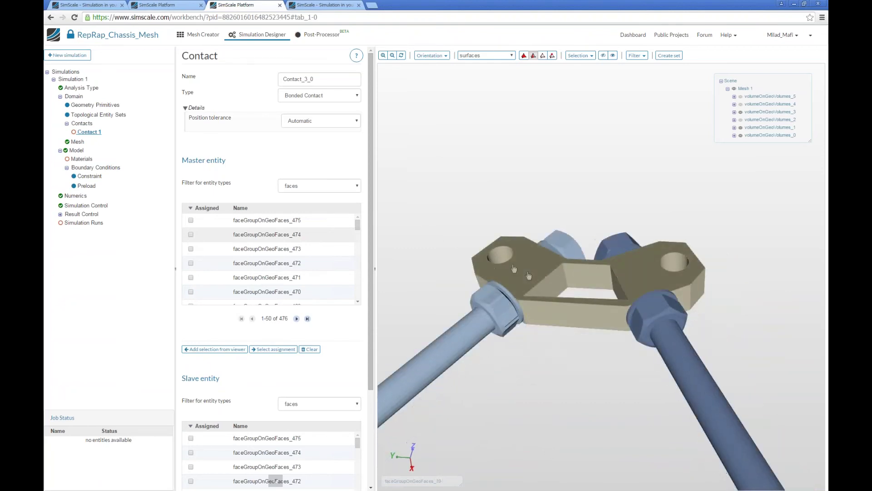
{"action": "scroll", "coordinate": [468, 280], "scroll_direction": "up", "scroll_amount": 2}
{"action": "right_click_drag", "start_coordinate": [467, 280], "coordinate": [500, 313]}
{"action": "scroll", "coordinate": [504, 314], "scroll_direction": "up", "scroll_amount": 3}
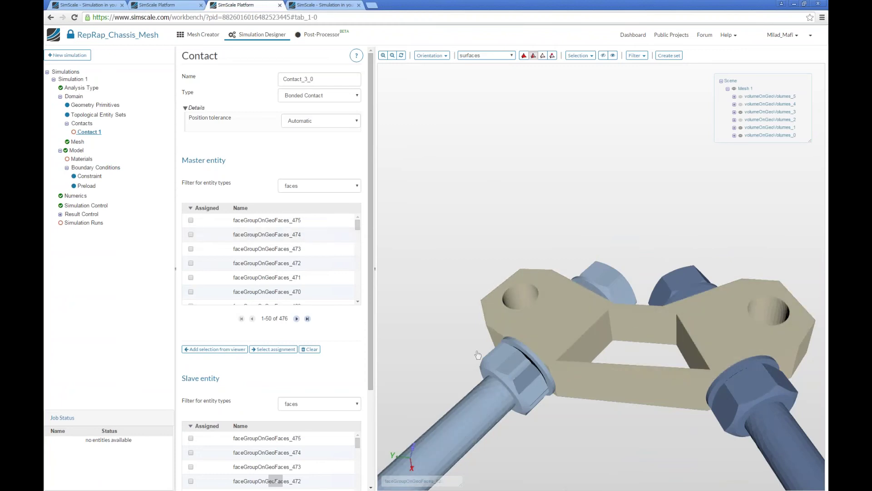
Step: Hide volumeOnGeoVolumes_1 and volumeOnGeoVolumes_0 to isolate the corner bracket
{"action": "left_click", "coordinate": [741, 127]}
{"action": "left_click", "coordinate": [740, 135]}
{"action": "left_click_drag", "start_coordinate": [601, 160], "coordinate": [608, 240]}
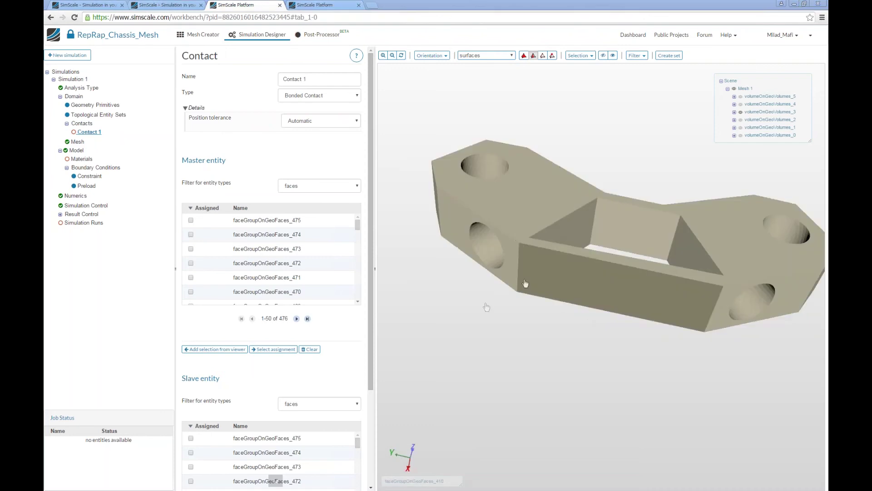
Step: Assign both inner faces of the bracket's first rod hole as master entity and name the contact Contact_3_0
{"action": "left_click", "coordinate": [480, 243]}
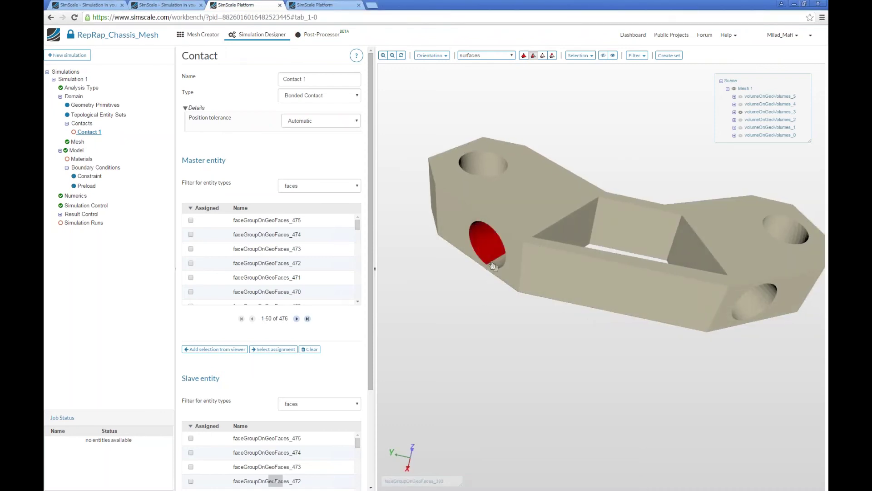
{"action": "left_click", "coordinate": [496, 261]}
{"action": "left_click_drag", "start_coordinate": [496, 395], "coordinate": [482, 381]}
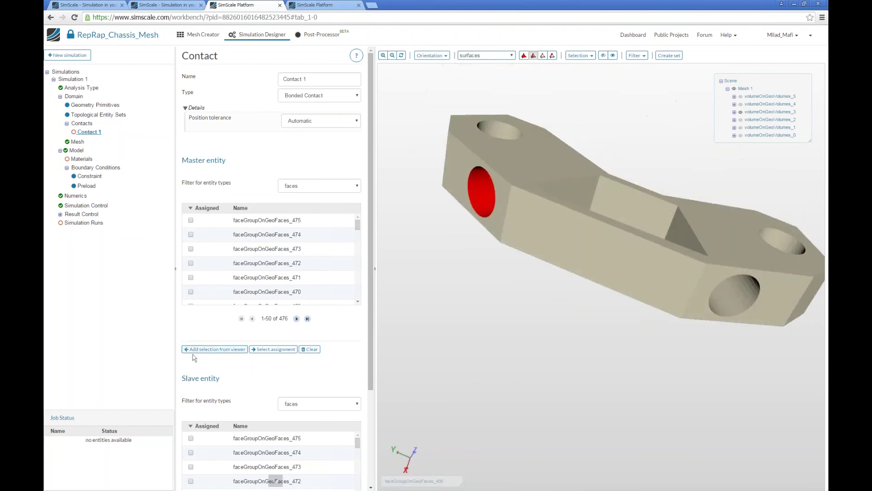
{"action": "left_click", "coordinate": [215, 349]}
{"action": "triple_click", "coordinate": [336, 75]}
{"action": "type", "text": "Contac"}
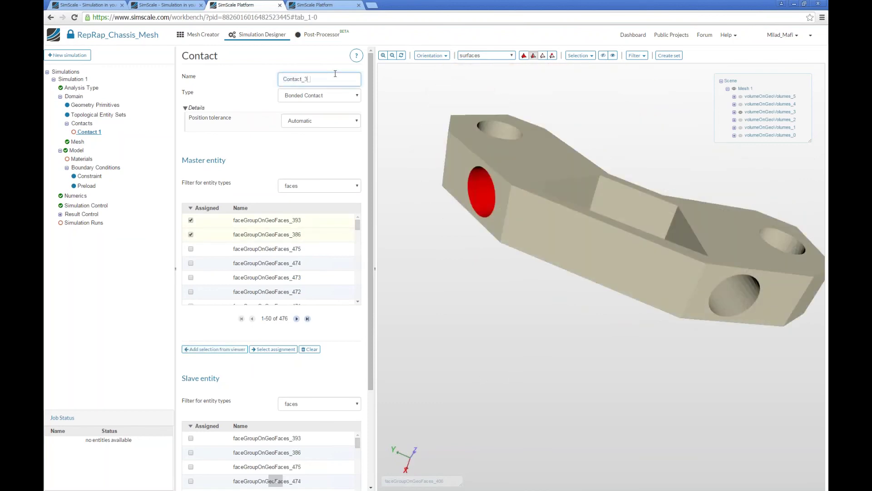
Step: Isolate volumeOnGeoVolumes_1, assign its cylindrical faces between the nuts as slave entity, and save the contact
{"action": "left_click_drag", "start_coordinate": [606, 330], "coordinate": [613, 318]}
{"action": "left_click", "coordinate": [740, 128]}
{"action": "left_click", "coordinate": [740, 112]}
{"action": "left_click", "coordinate": [528, 183]}
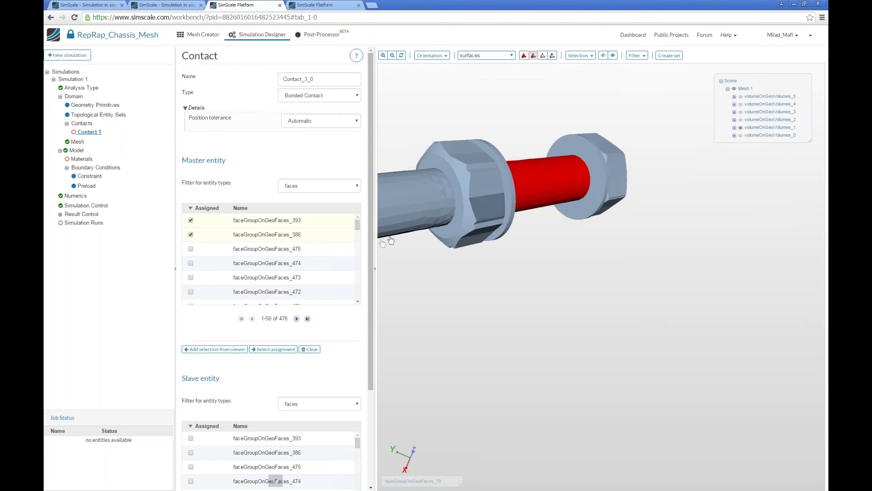
{"action": "left_click_drag", "start_coordinate": [371, 243], "coordinate": [370, 335]}
{"action": "left_click", "coordinate": [215, 446]}
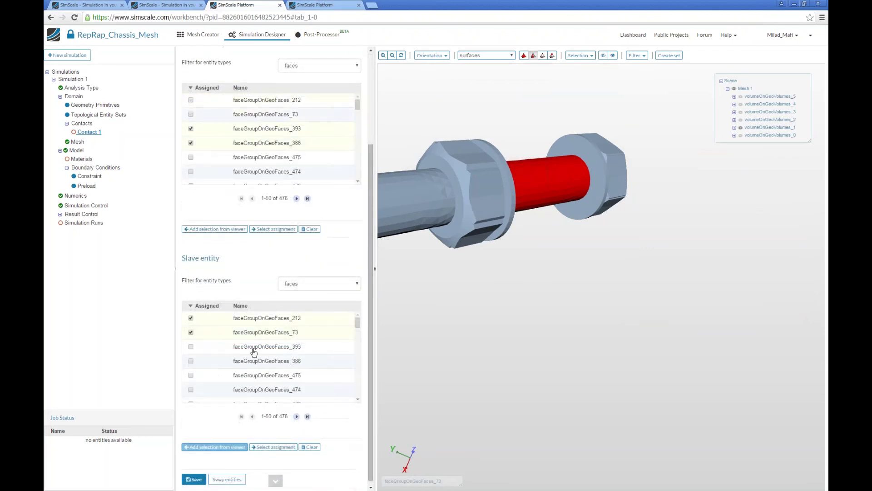
{"action": "scroll", "coordinate": [196, 350], "scroll_direction": "up", "scroll_amount": 1}
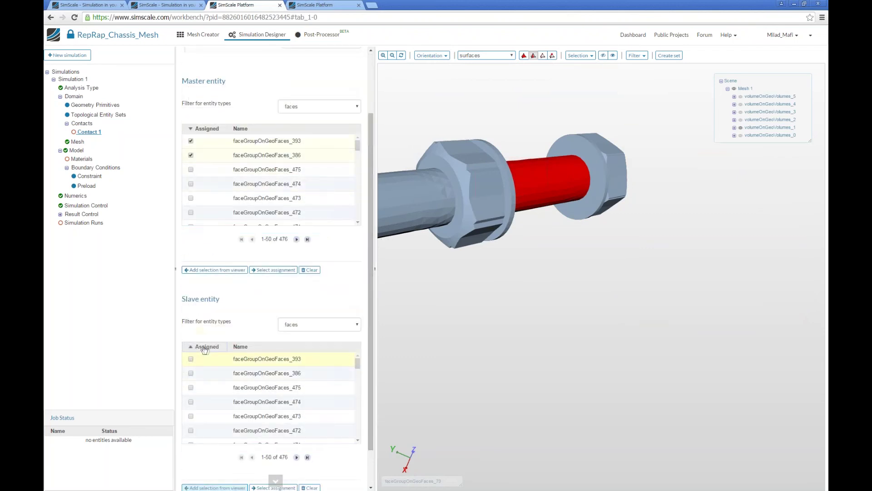
{"action": "scroll", "coordinate": [313, 432], "scroll_direction": "down", "scroll_amount": 1}
{"action": "left_click", "coordinate": [197, 475]}
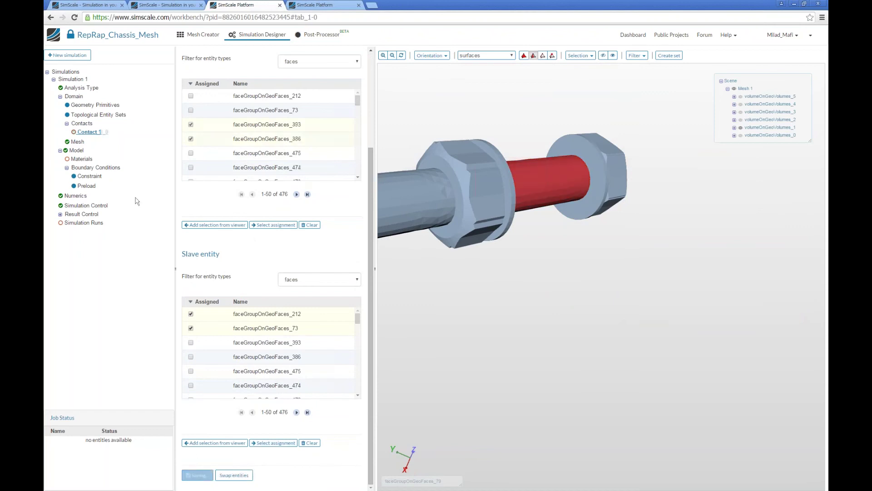
Step: Add a contact named Contact_3_1 and assign the inner faces of the bracket's other rod hole as master entity
{"action": "left_click", "coordinate": [740, 127]}
{"action": "left_click", "coordinate": [741, 112]}
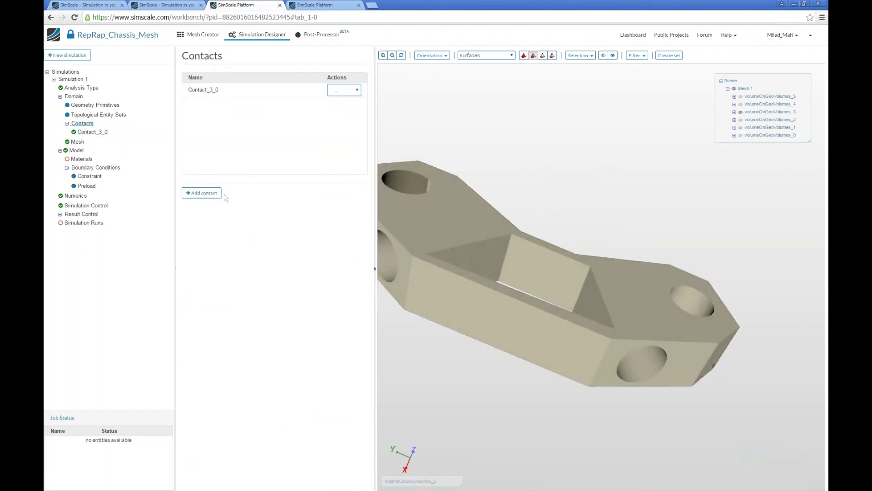
{"action": "left_click", "coordinate": [203, 193]}
{"action": "left_click_drag", "start_coordinate": [283, 79], "coordinate": [307, 80]}
{"action": "type", "text": "Contact_"}
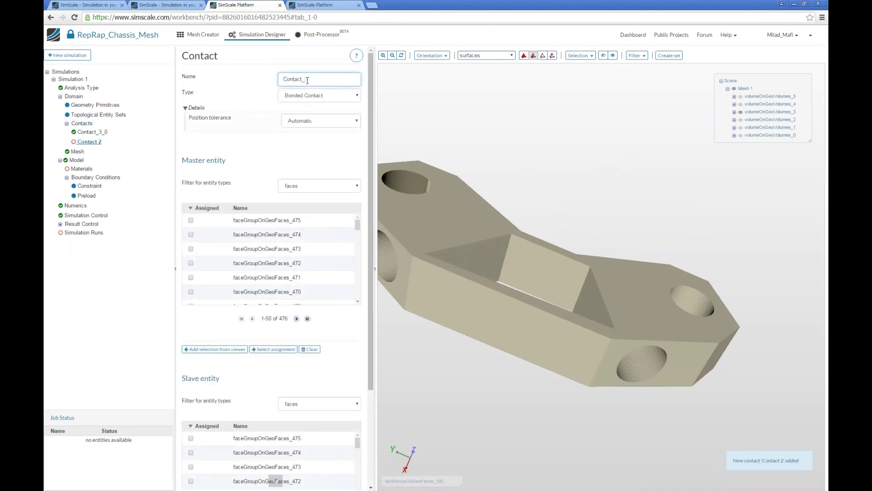
{"action": "type", "text": "3_1"}
{"action": "left_click", "coordinate": [663, 362]}
{"action": "left_click", "coordinate": [213, 349]}
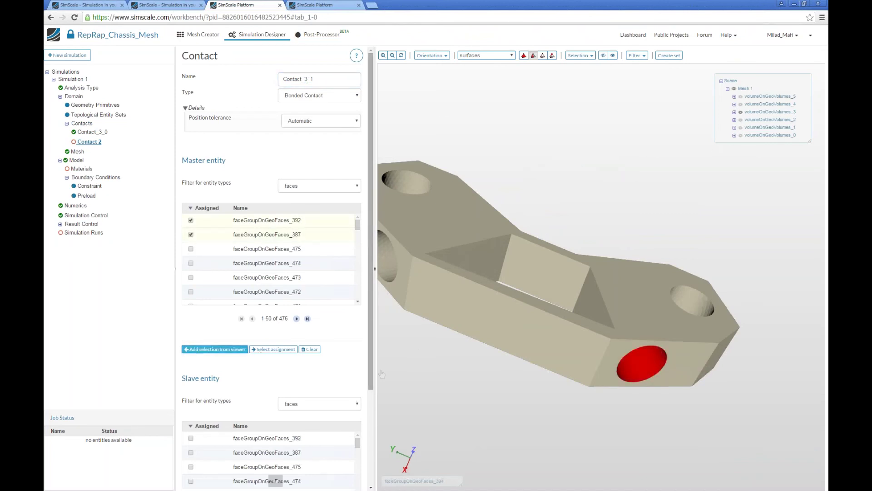
Step: Isolate volumeOnGeoVolumes_0, assign its cylindrical faces between the nuts as slave entity of Contact_3_1, and save the contact
{"action": "left_click_drag", "start_coordinate": [371, 372], "coordinate": [371, 448]}
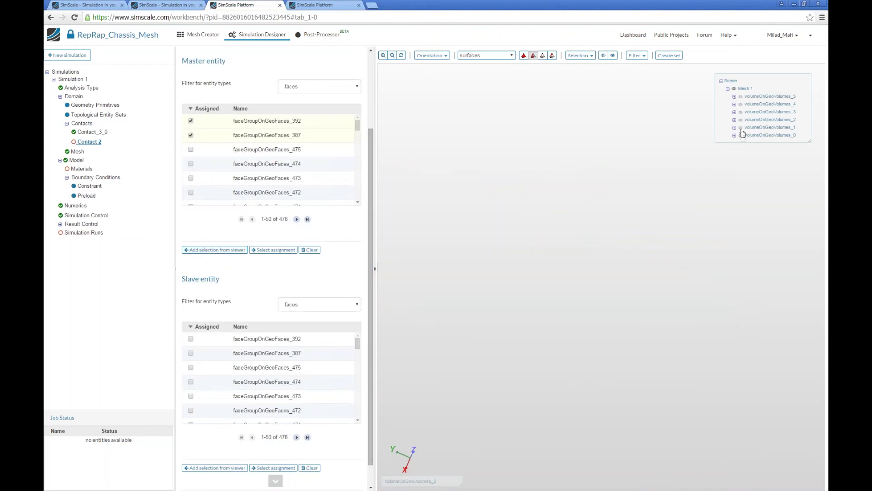
{"action": "left_click", "coordinate": [741, 135]}
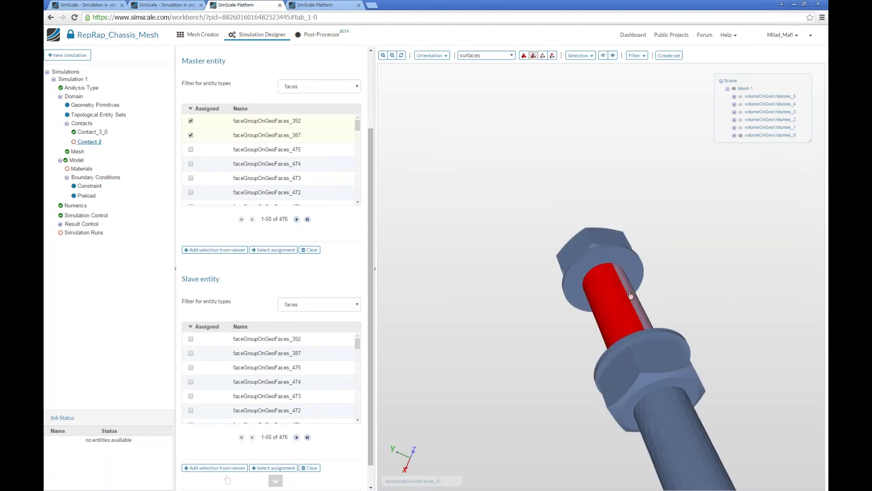
{"action": "left_click", "coordinate": [210, 469]}
{"action": "scroll", "coordinate": [224, 397], "scroll_direction": "down", "scroll_amount": 5}
{"action": "scroll", "coordinate": [218, 432], "scroll_direction": "down", "scroll_amount": 1}
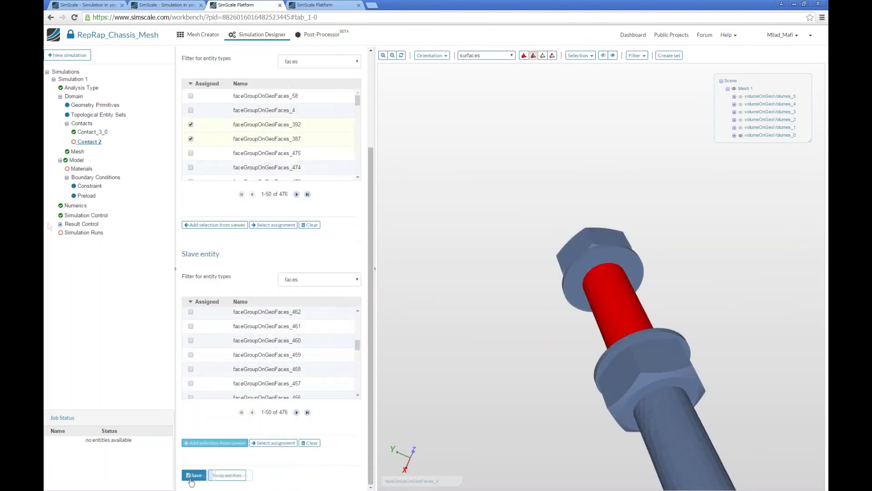
{"action": "left_click", "coordinate": [191, 475]}
Step: Add another bonded contact and name it Contact_3_2
{"action": "left_click", "coordinate": [83, 124]}
{"action": "left_click", "coordinate": [202, 193]}
{"action": "double_click", "coordinate": [332, 78]}
{"action": "type", "text": "C"}
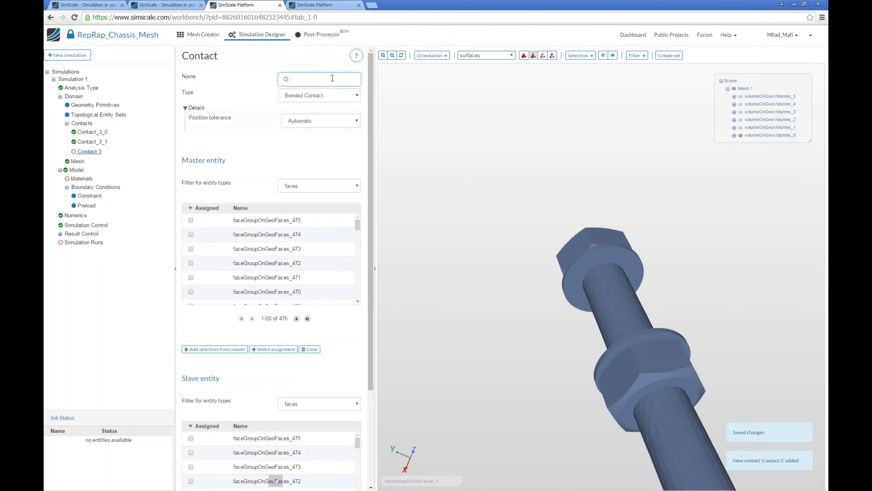
{"action": "type", "text": "onta"}
{"action": "key", "text": "BackSpace"}
{"action": "key", "text": "BackSpace"}
{"action": "key", "text": "BackSpace"}
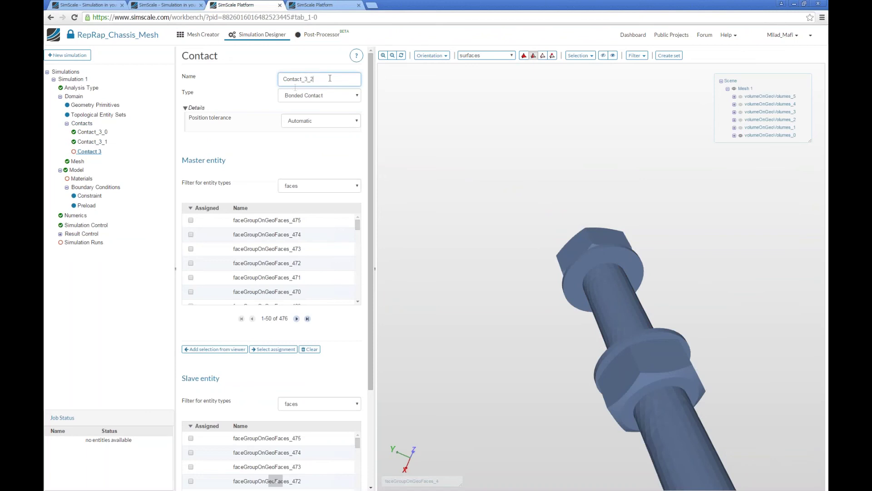
Step: Show volumeOnGeoVolumes_3 and volumeOnGeoVolumes_1, and assign the bracket's outer faces that touch the nuts as master entity of Contact_3_2
{"action": "left_click", "coordinate": [741, 111]}
{"action": "left_click", "coordinate": [740, 127]}
{"action": "left_click_drag", "start_coordinate": [686, 184], "coordinate": [633, 214]}
{"action": "left_click_drag", "start_coordinate": [752, 165], "coordinate": [668, 281]}
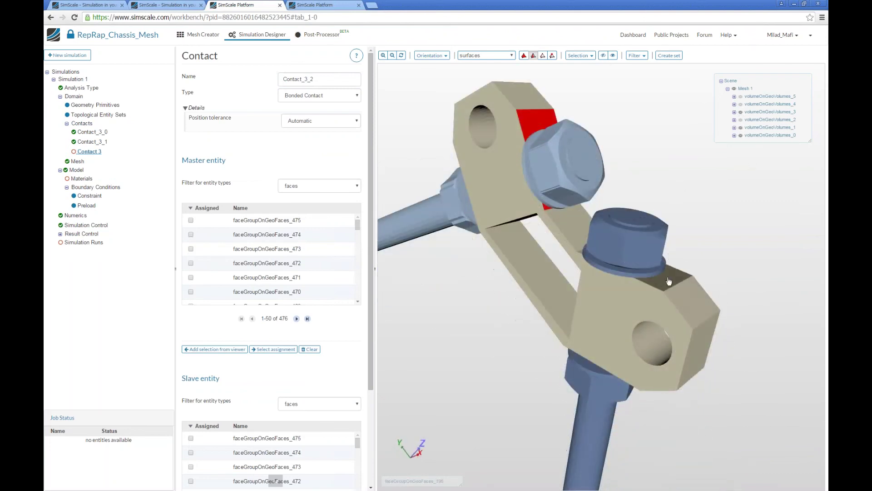
{"action": "left_click_drag", "start_coordinate": [403, 293], "coordinate": [454, 213]}
{"action": "left_click_drag", "start_coordinate": [455, 425], "coordinate": [609, 270]}
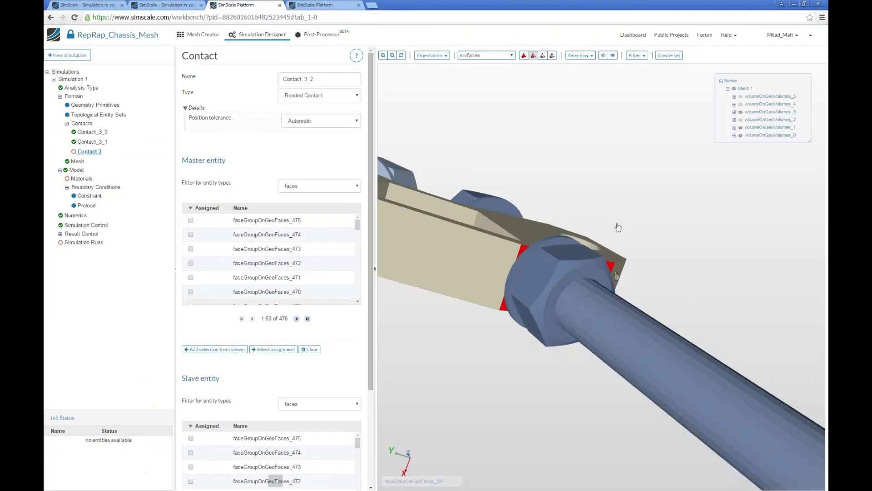
{"action": "left_click_drag", "start_coordinate": [554, 309], "coordinate": [571, 290]}
{"action": "left_click", "coordinate": [220, 350]}
{"action": "scroll", "coordinate": [304, 265], "scroll_direction": "down", "scroll_amount": 3}
{"action": "scroll", "coordinate": [306, 318], "scroll_direction": "down", "scroll_amount": 1}
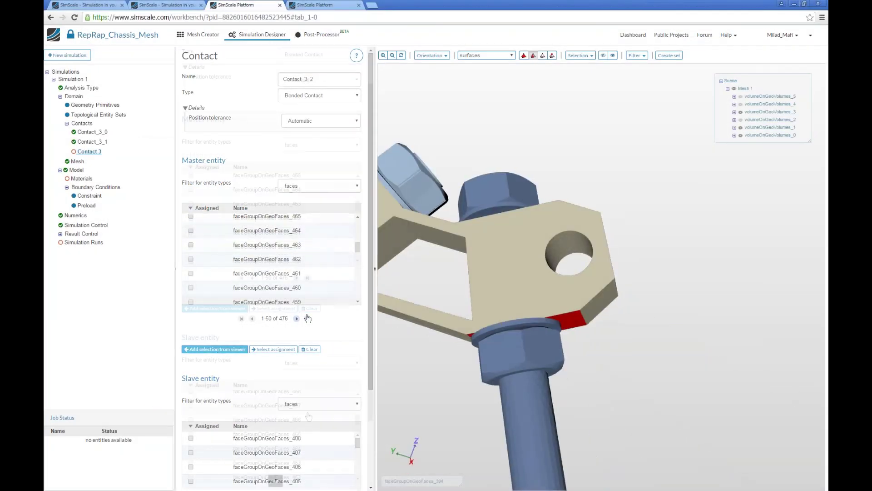
{"action": "scroll", "coordinate": [309, 418], "scroll_direction": "down", "scroll_amount": 6}
Step: Hide the bracket, assign the nut flange faces of both rods that face it as slave entity, and save Contact_3_2
{"action": "left_click_drag", "start_coordinate": [549, 278], "coordinate": [672, 282]}
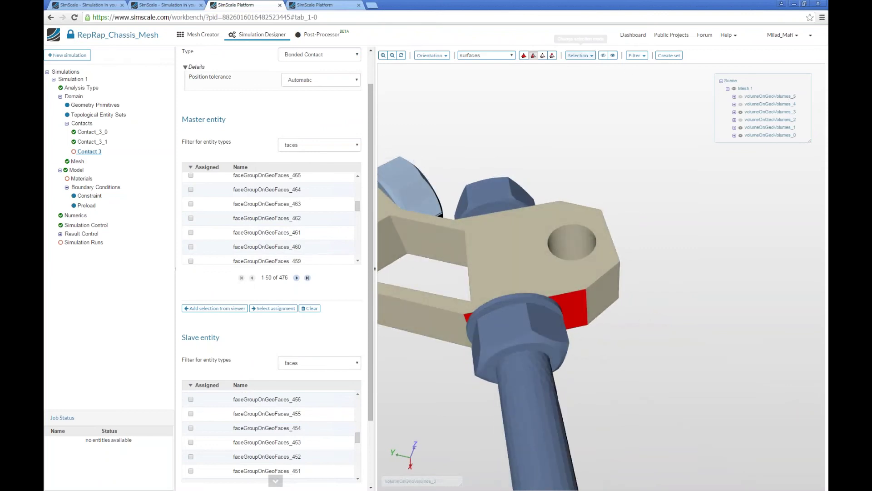
{"action": "left_click", "coordinate": [739, 113]}
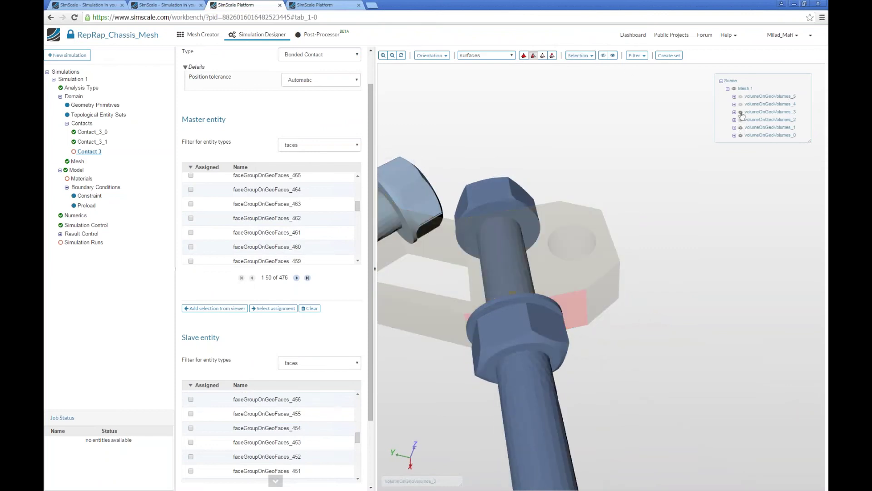
{"action": "left_click", "coordinate": [521, 220]}
{"action": "right_click_drag", "start_coordinate": [429, 282], "coordinate": [607, 305]}
{"action": "left_click_drag", "start_coordinate": [611, 228], "coordinate": [538, 261]}
{"action": "scroll", "coordinate": [268, 409], "scroll_direction": "down", "scroll_amount": 2}
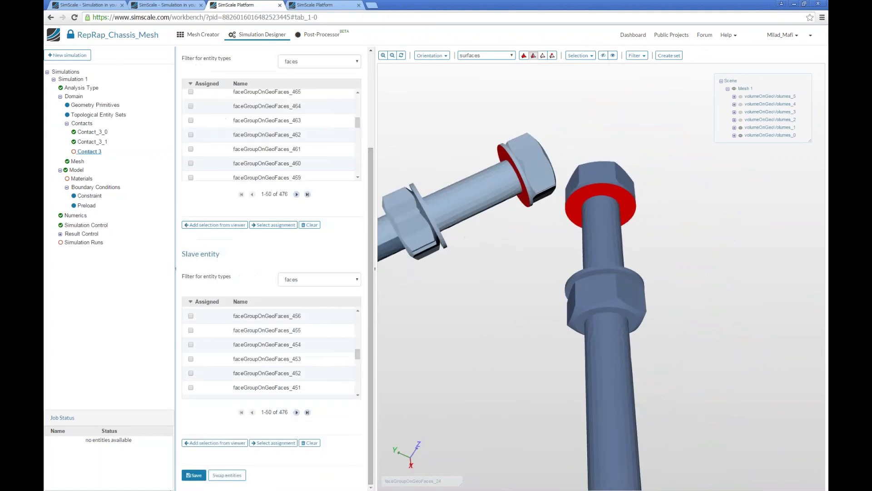
{"action": "left_click", "coordinate": [185, 447]}
{"action": "scroll", "coordinate": [353, 335], "scroll_direction": "up", "scroll_amount": 3}
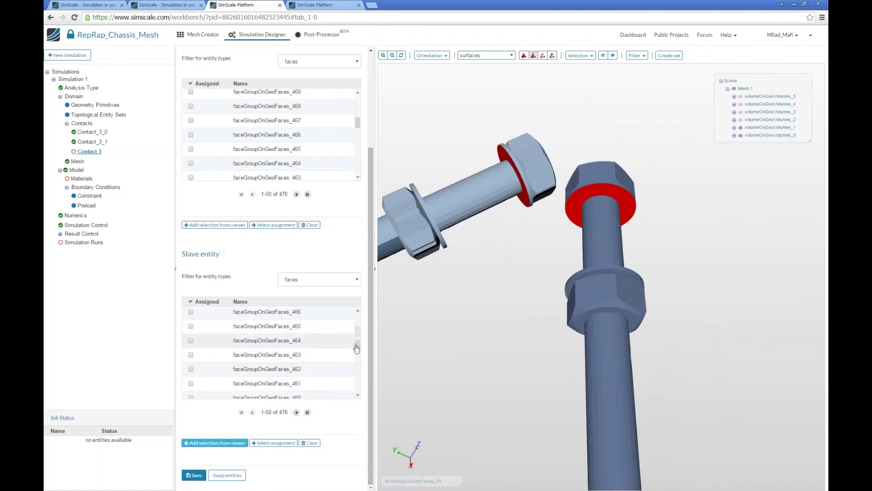
{"action": "left_click", "coordinate": [194, 475]}
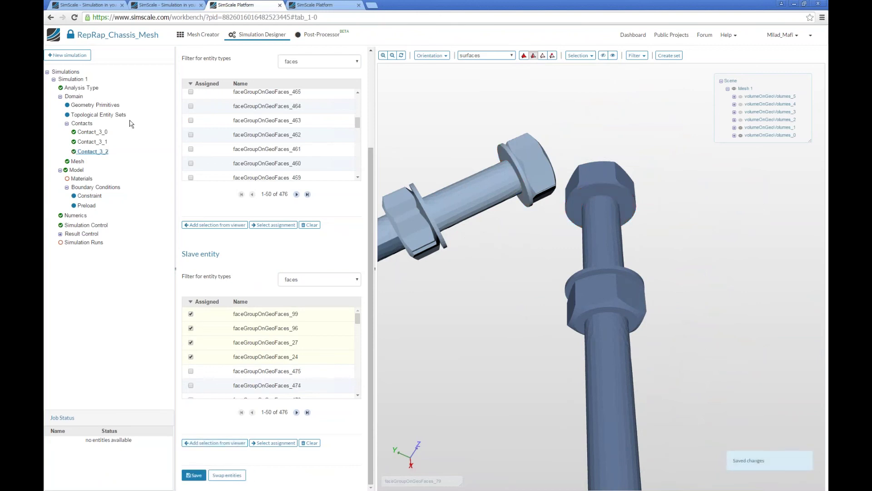
Step: Add a material to the simulation model and import Steel from the material library
{"action": "scroll", "coordinate": [613, 296], "scroll_direction": "up", "scroll_amount": 3}
{"action": "scroll", "coordinate": [385, 386], "scroll_direction": "down", "scroll_amount": 6}
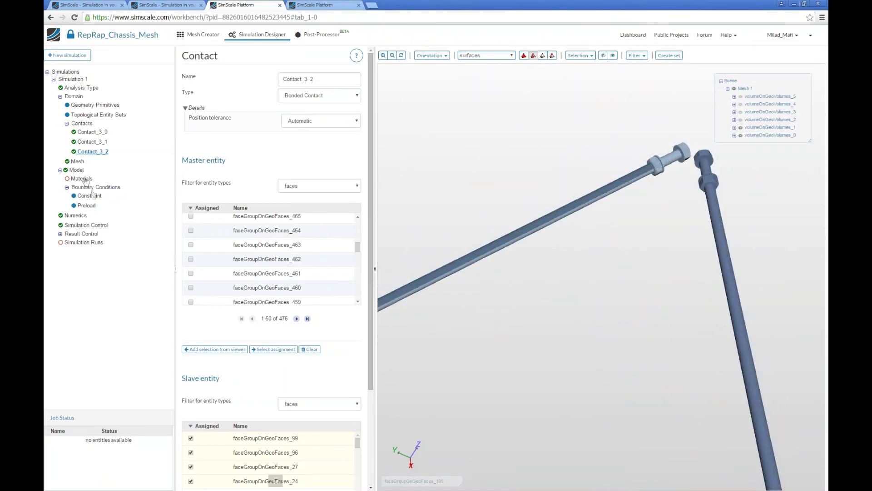
{"action": "left_click", "coordinate": [87, 180]}
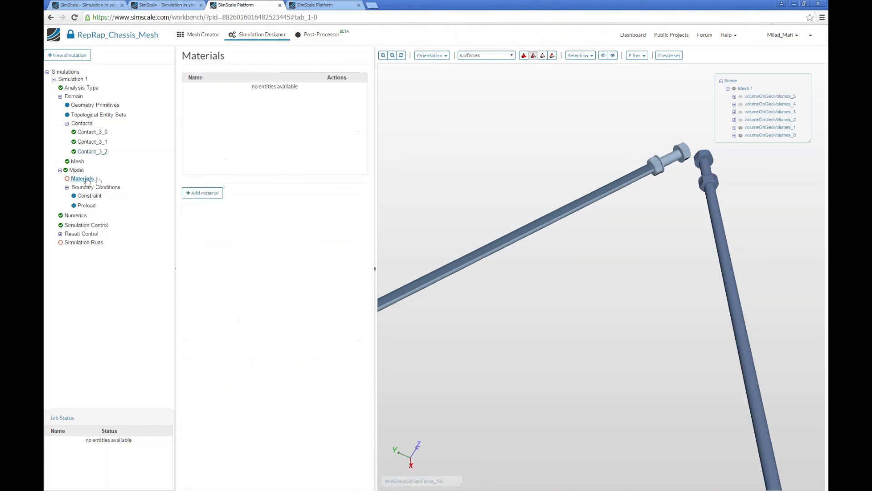
{"action": "left_click", "coordinate": [211, 195]}
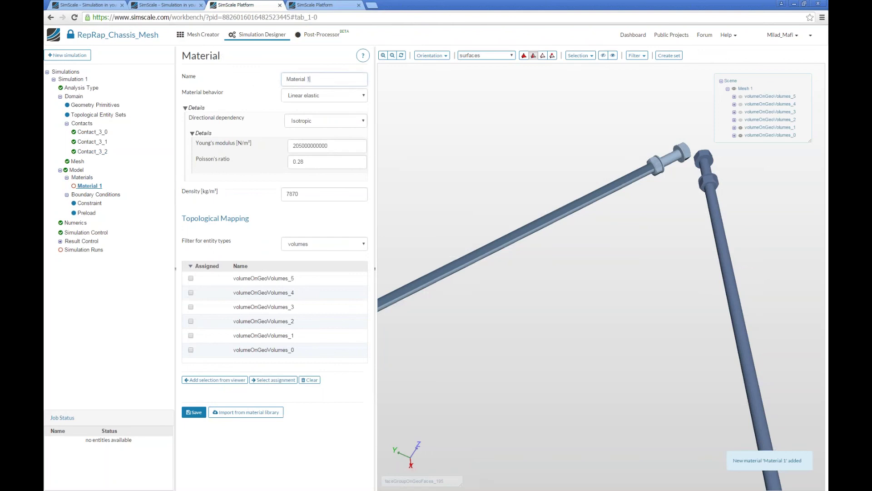
{"action": "left_click", "coordinate": [256, 412]}
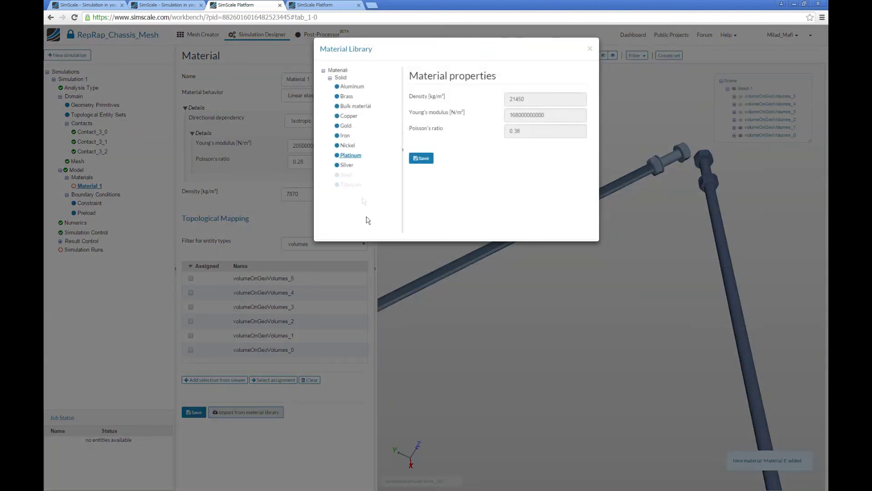
{"action": "left_click", "coordinate": [346, 175]}
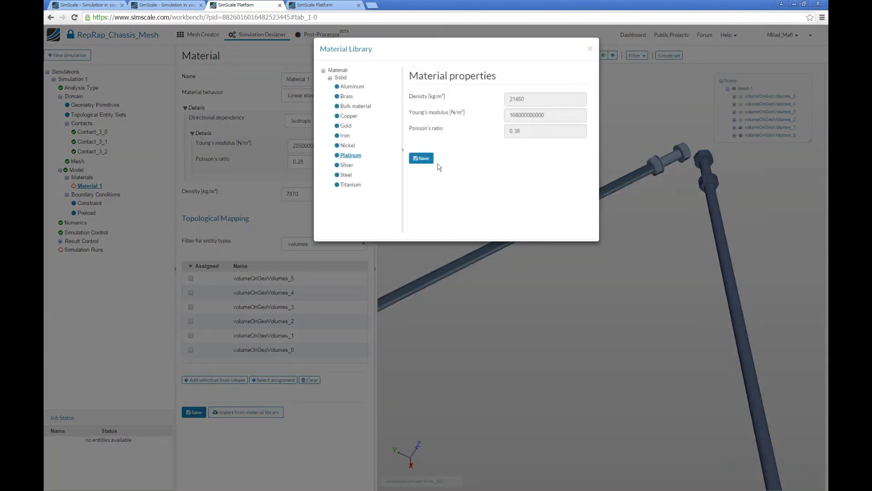
{"action": "left_click", "coordinate": [422, 159]}
Step: Show all volumes, assign the three rods to the Steel material, and save it
{"action": "left_click", "coordinate": [612, 55]}
{"action": "right_click_drag", "start_coordinate": [615, 324], "coordinate": [611, 196]}
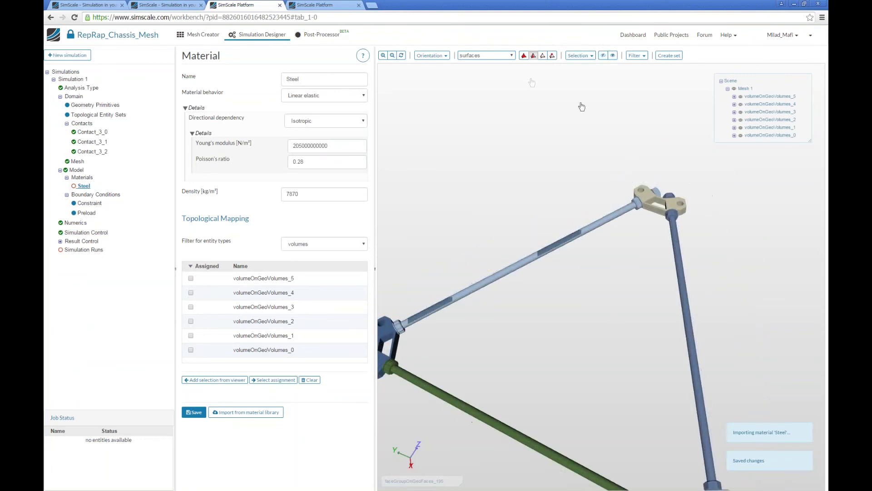
{"action": "left_click", "coordinate": [586, 238]}
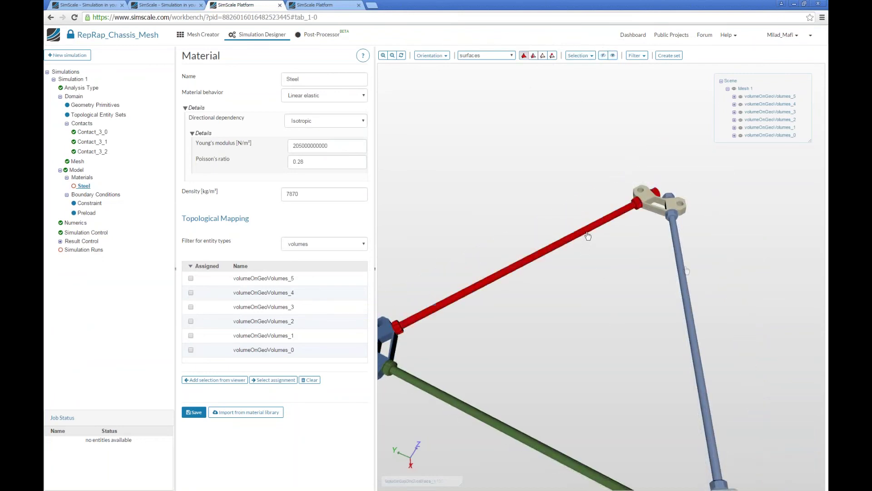
{"action": "left_click", "coordinate": [531, 440]}
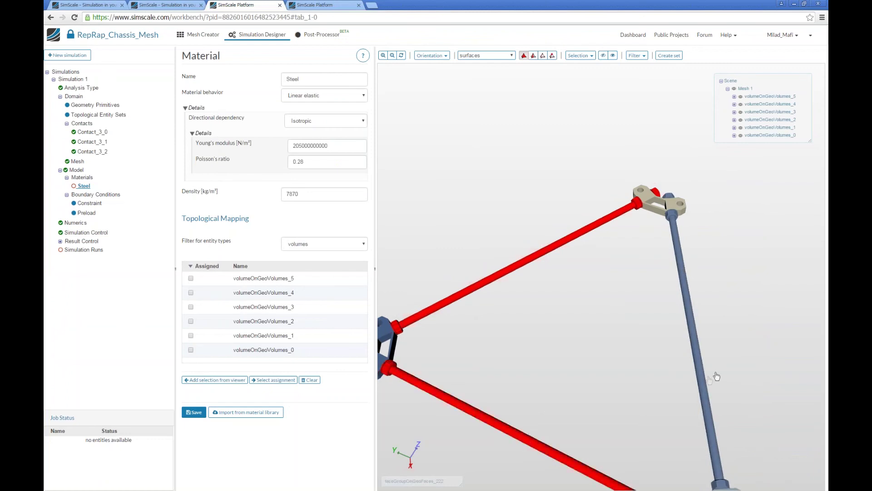
{"action": "left_click", "coordinate": [704, 380]}
{"action": "left_click", "coordinate": [202, 411]}
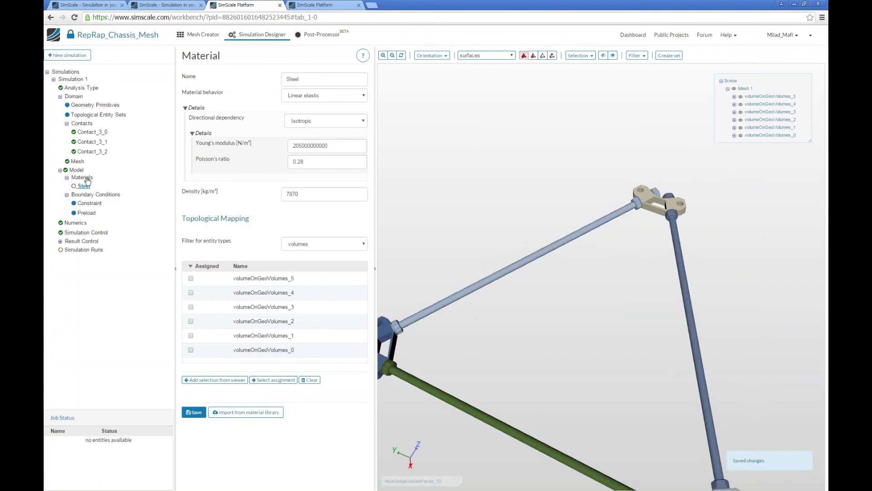
{"action": "left_click", "coordinate": [216, 380]}
{"action": "left_click", "coordinate": [402, 333]}
{"action": "left_click", "coordinate": [431, 389]}
{"action": "left_click", "coordinate": [704, 373]}
{"action": "left_click", "coordinate": [214, 380]}
{"action": "left_click", "coordinate": [195, 412]}
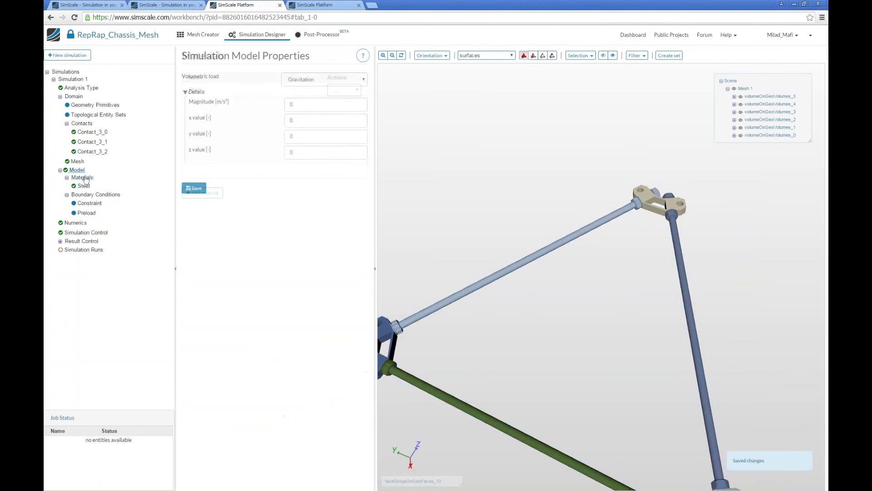
{"action": "double_click", "coordinate": [323, 80]}
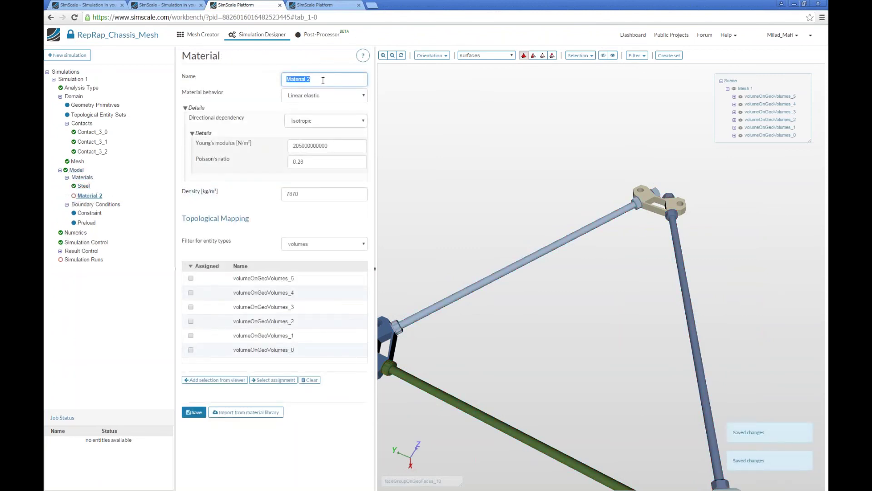
{"action": "type", "text": "C"}
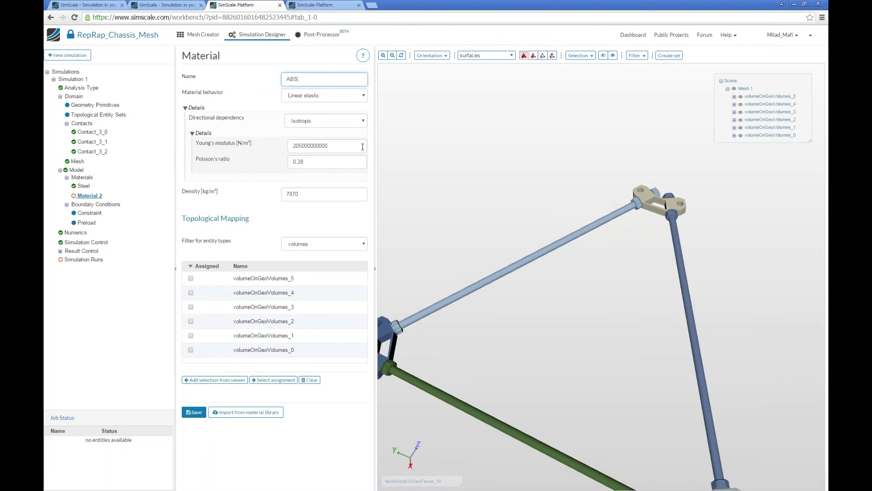
{"action": "left_click_drag", "start_coordinate": [335, 146], "coordinate": [274, 148]}
{"action": "left_click", "coordinate": [300, 147]}
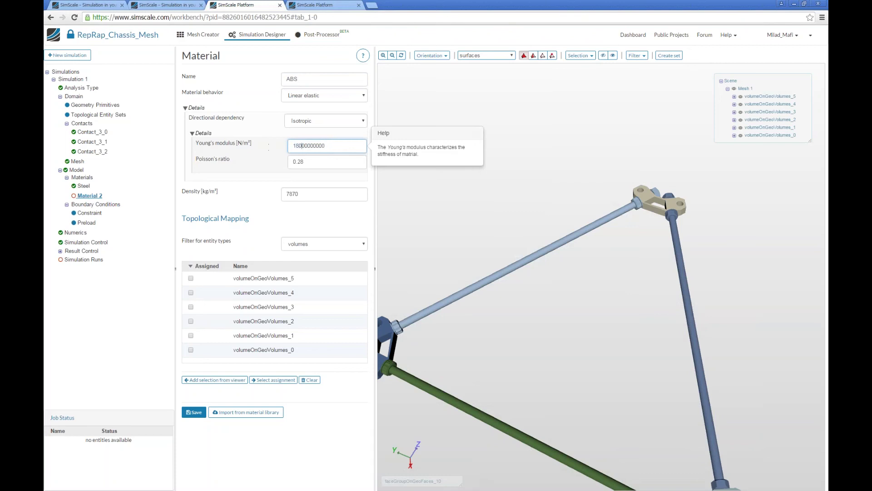
{"action": "left_click_drag", "start_coordinate": [307, 161], "coordinate": [276, 195]}
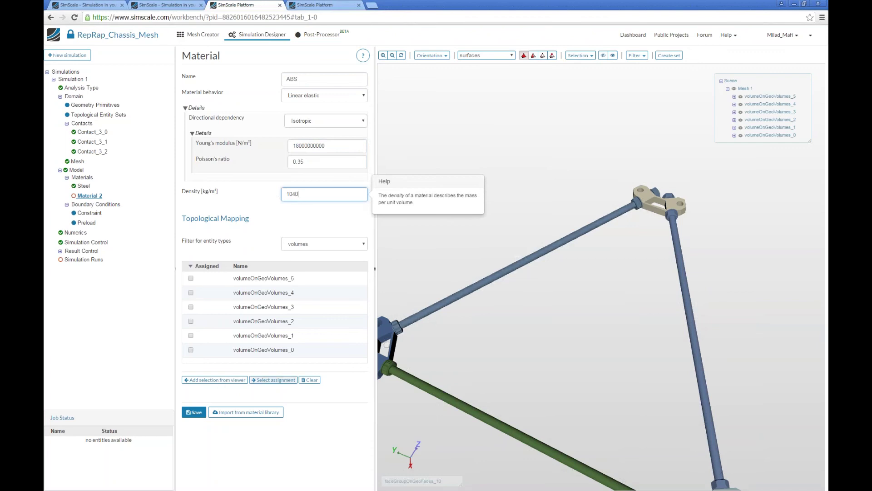
Step: Assign the three corner brackets to the ABS material and save it
{"action": "left_click", "coordinate": [385, 334]}
{"action": "right_click_drag", "start_coordinate": [797, 424], "coordinate": [786, 391]}
{"action": "left_click", "coordinate": [719, 449]}
{"action": "left_click", "coordinate": [196, 379]}
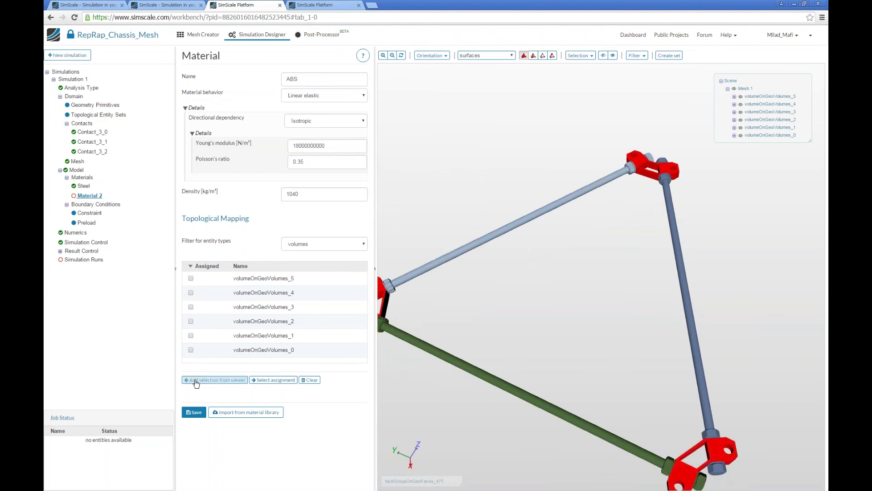
{"action": "left_click", "coordinate": [194, 412]}
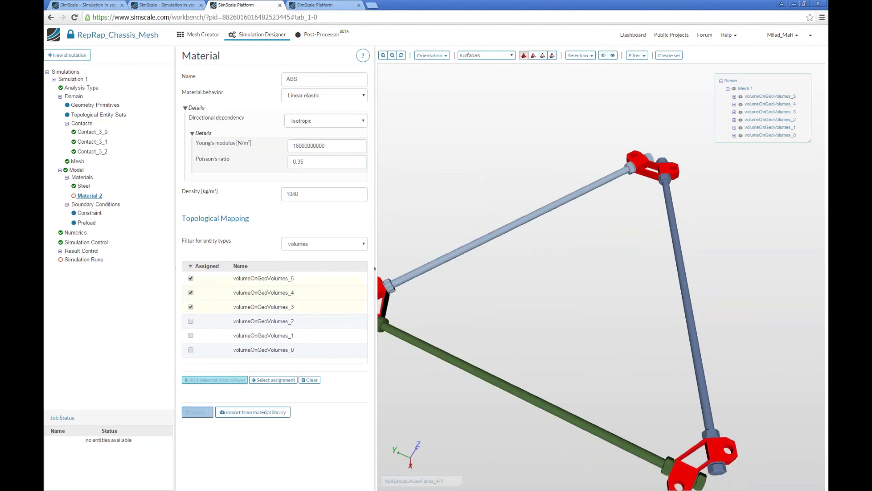
Step: Add a constraint boundary condition and select the bottom floor-contact faces of the two lower corner brackets
{"action": "left_click", "coordinate": [96, 205]}
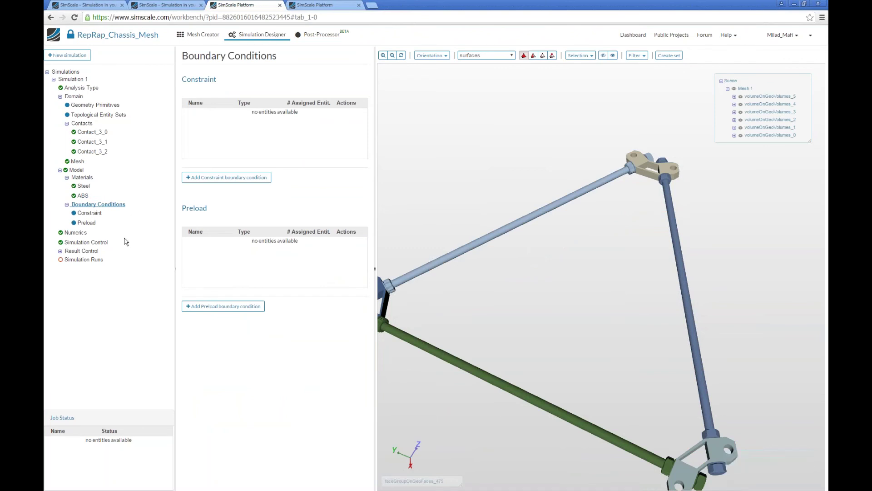
{"action": "left_click", "coordinate": [99, 213]}
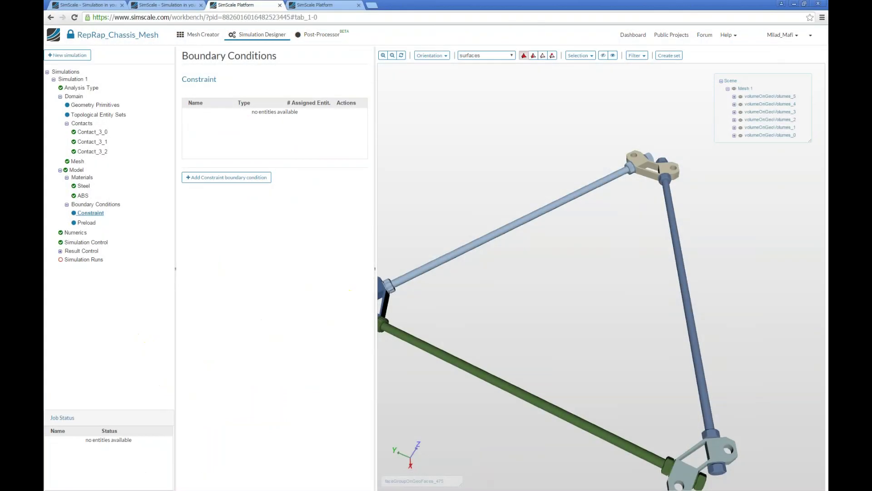
{"action": "left_click_drag", "start_coordinate": [564, 451], "coordinate": [494, 310]}
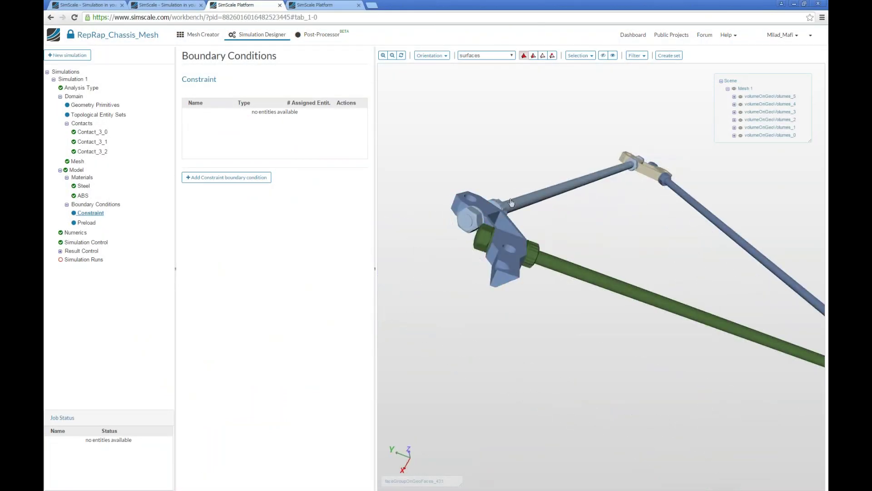
{"action": "left_click", "coordinate": [533, 56]}
{"action": "left_click", "coordinate": [505, 276]}
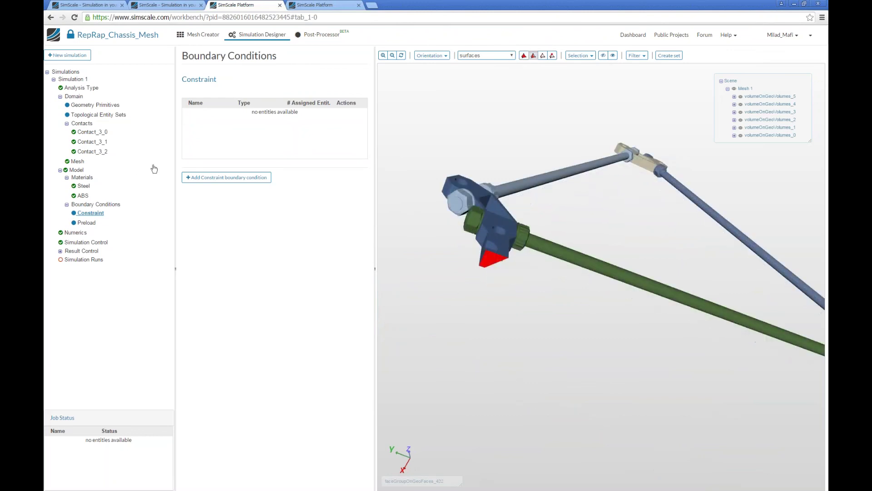
{"action": "left_click", "coordinate": [226, 177]}
{"action": "right_click_drag", "start_coordinate": [549, 395], "coordinate": [466, 191]}
{"action": "left_click_drag", "start_coordinate": [671, 323], "coordinate": [609, 314]}
{"action": "left_click", "coordinate": [762, 331]}
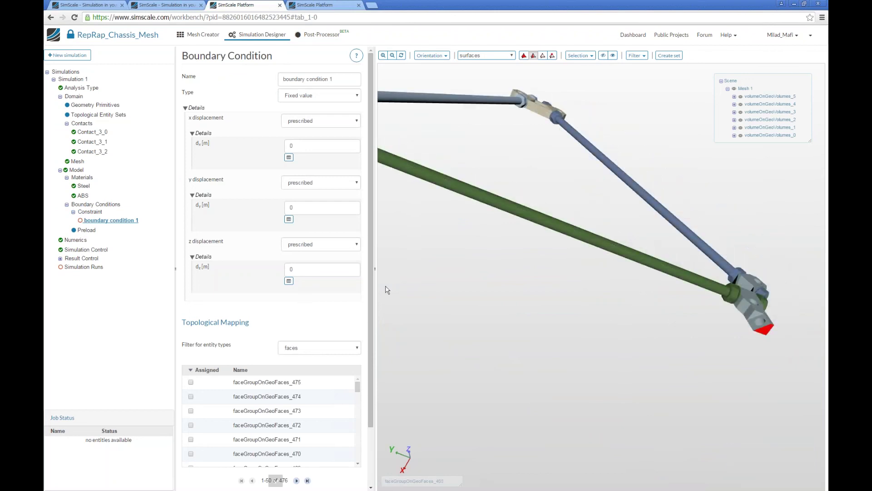
Step: Name the constraint Floor, set x and y displacement to unconstrained, assign the selected bracket faces and save it
{"action": "triple_click", "coordinate": [340, 81]}
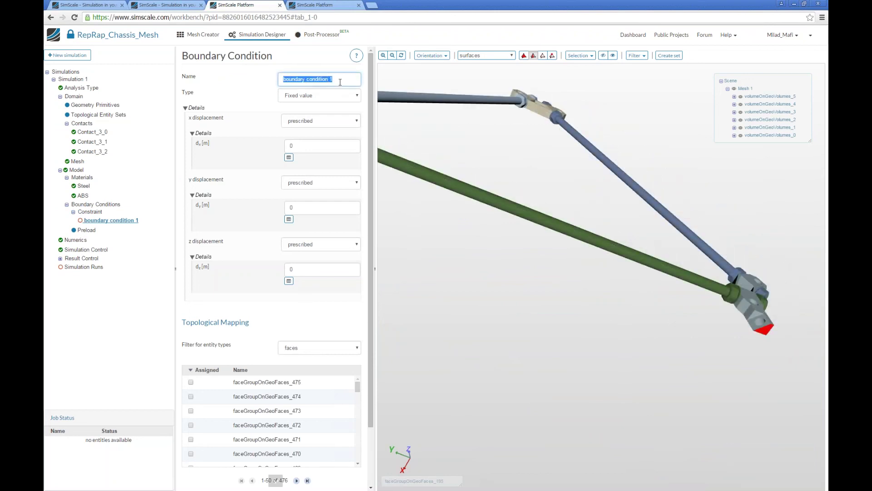
{"action": "type", "text": "Fi"}
{"action": "left_click", "coordinate": [312, 125]}
{"action": "left_click", "coordinate": [309, 136]}
{"action": "left_click", "coordinate": [309, 136]}
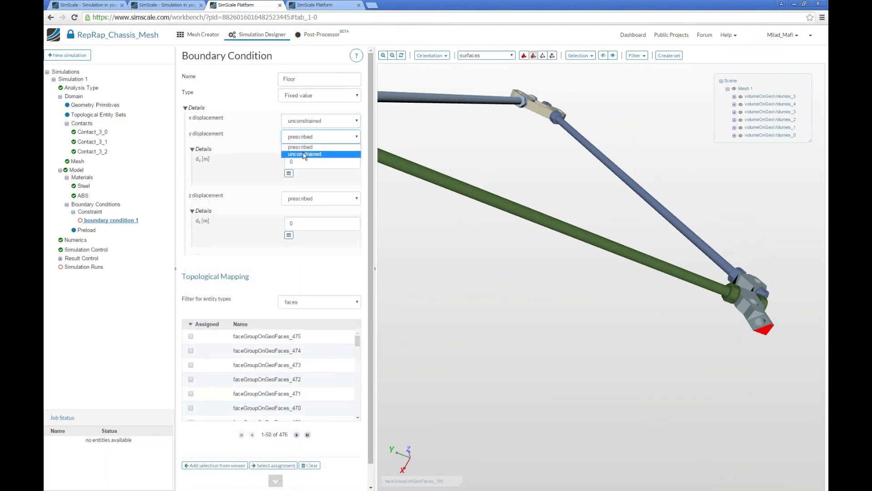
{"action": "left_click", "coordinate": [305, 154]}
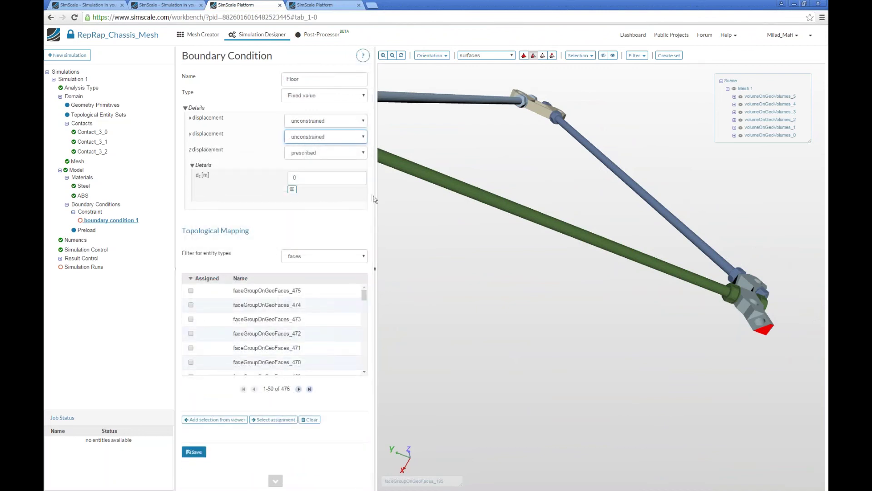
{"action": "left_click", "coordinate": [209, 419]}
{"action": "left_click", "coordinate": [194, 451]}
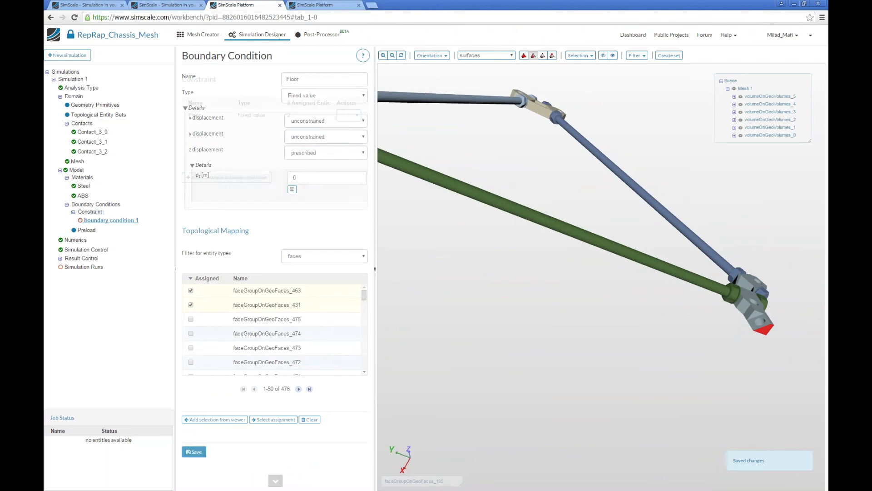
Step: Add a second constraint boundary condition and name it Holes
{"action": "left_click", "coordinate": [238, 177]}
{"action": "triple_click", "coordinate": [297, 81]}
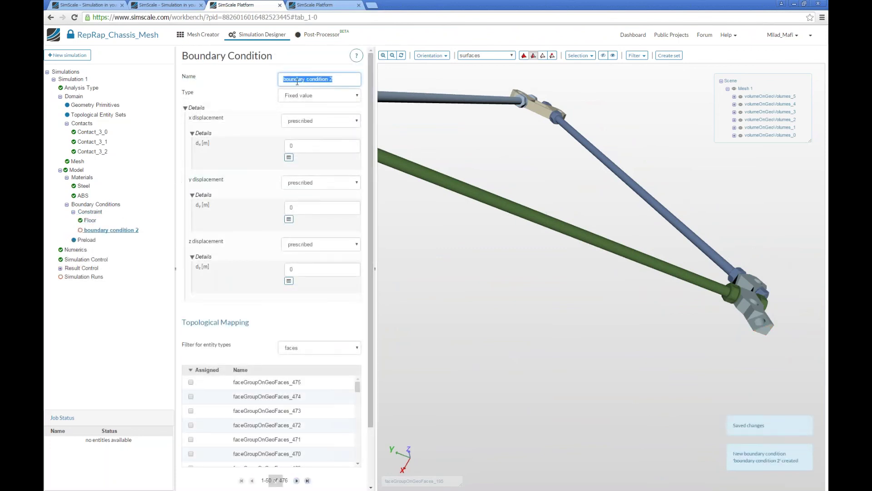
{"action": "type", "text": "Rob"}
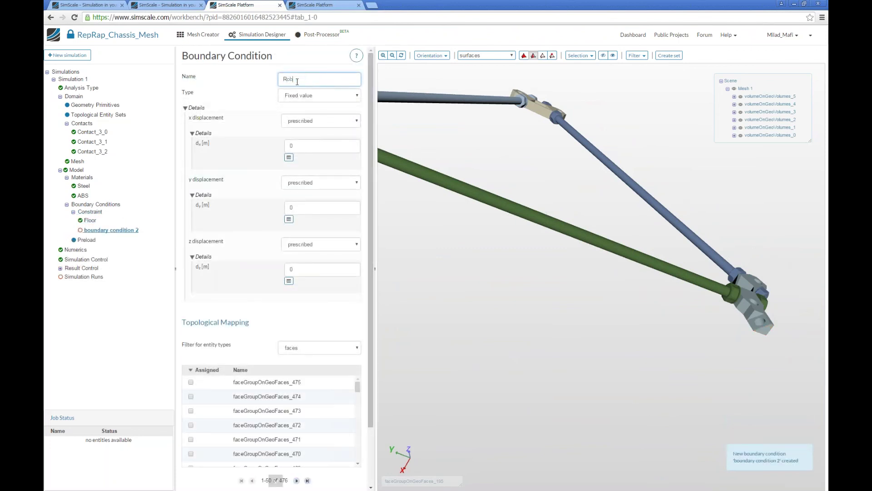
{"action": "type", "text": "Holes"}
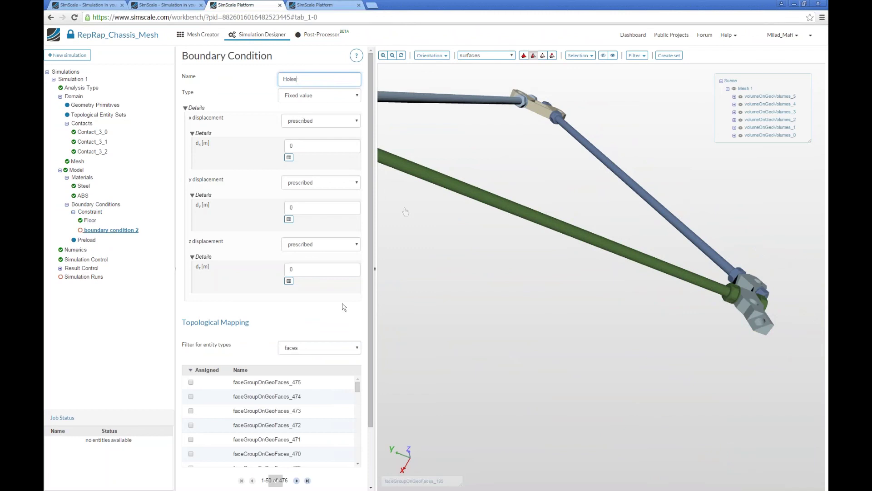
Step: Select the inner faces of the threaded-rod holes in the first lower corner bracket, beside the green and dark blue rods
{"action": "left_click_drag", "start_coordinate": [657, 251], "coordinate": [739, 406]}
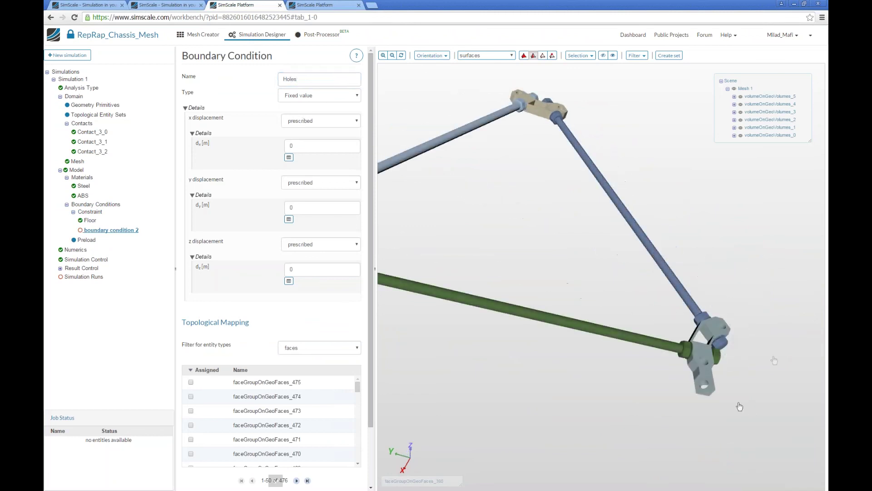
{"action": "scroll", "coordinate": [739, 406], "scroll_direction": "up", "scroll_amount": 3}
{"action": "right_click_drag", "start_coordinate": [683, 332], "coordinate": [654, 298]}
{"action": "left_click", "coordinate": [699, 338]}
{"action": "left_click_drag", "start_coordinate": [699, 338], "coordinate": [724, 391]}
{"action": "right_click_drag", "start_coordinate": [724, 391], "coordinate": [661, 313]}
{"action": "left_click_drag", "start_coordinate": [661, 313], "coordinate": [590, 266]}
{"action": "mouse_move", "coordinate": [654, 275]}
{"action": "left_mouse_down"}
{"action": "mouse_move", "coordinate": [651, 199]}
{"action": "mouse_move", "coordinate": [633, 202]}
{"action": "mouse_move", "coordinate": [635, 189]}
{"action": "left_mouse_up"}
{"action": "left_click", "coordinate": [641, 187]}
Step: Add the inner faces of both holes in the upper corner bracket to the selection
{"action": "scroll", "coordinate": [661, 264], "scroll_direction": "down", "scroll_amount": 4}
{"action": "right_click_drag", "start_coordinate": [647, 88], "coordinate": [659, 271]}
{"action": "right_click_drag", "start_coordinate": [464, 91], "coordinate": [516, 165]}
{"action": "scroll", "coordinate": [481, 145], "scroll_direction": "up", "scroll_amount": 2}
{"action": "left_click_drag", "start_coordinate": [498, 190], "coordinate": [553, 177]}
{"action": "scroll", "coordinate": [552, 177], "scroll_direction": "up", "scroll_amount": 2}
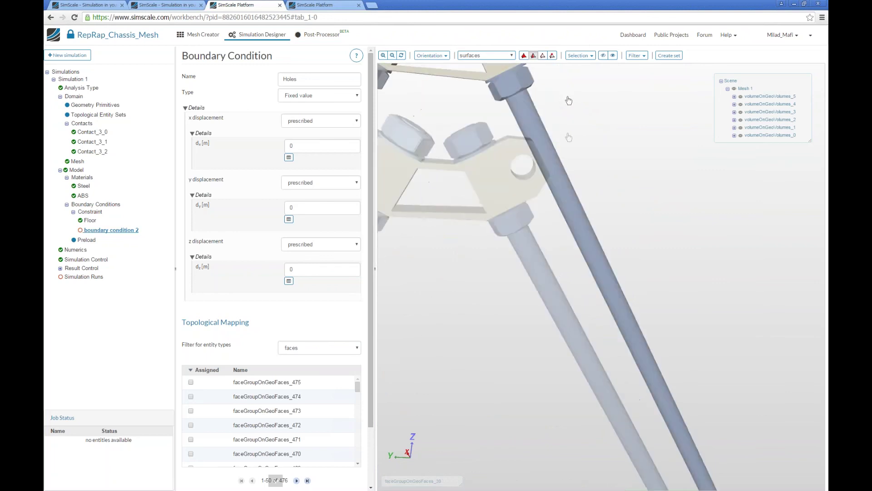
{"action": "left_click", "coordinate": [507, 255]}
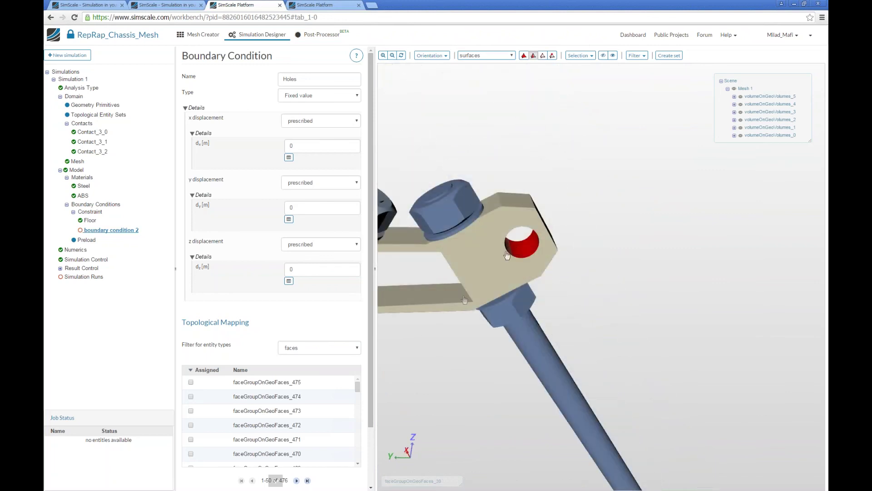
{"action": "left_click_drag", "start_coordinate": [462, 341], "coordinate": [497, 341]}
{"action": "left_click", "coordinate": [500, 220]}
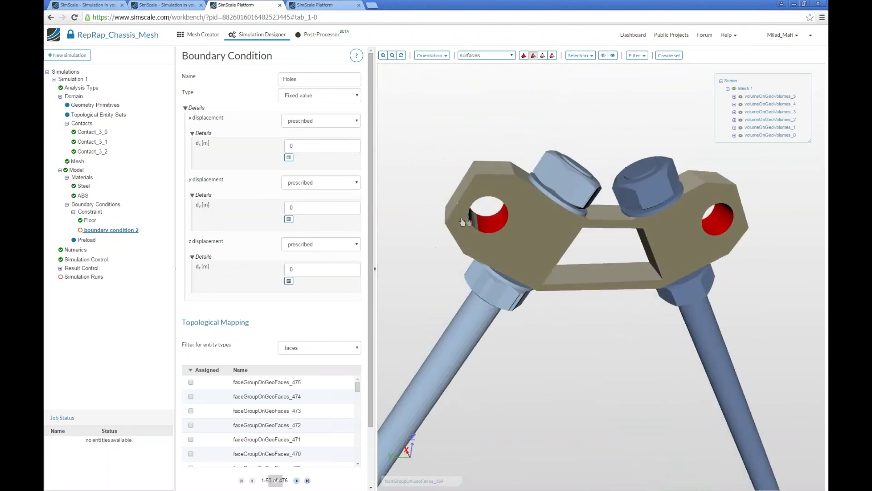
Step: Add the inner hole faces of the remaining lower corner bracket to the selection
{"action": "scroll", "coordinate": [482, 270], "scroll_direction": "down", "scroll_amount": 6}
{"action": "scroll", "coordinate": [472, 388], "scroll_direction": "up", "scroll_amount": 5}
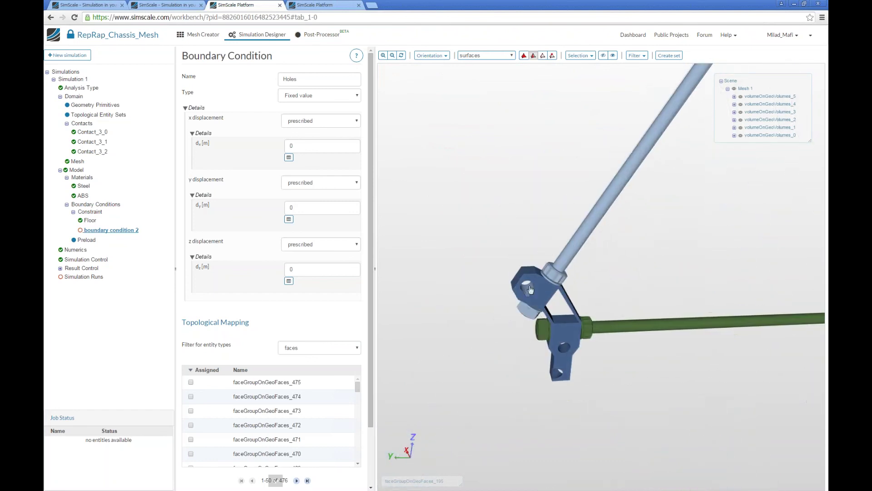
{"action": "left_click_drag", "start_coordinate": [526, 291], "coordinate": [526, 273]}
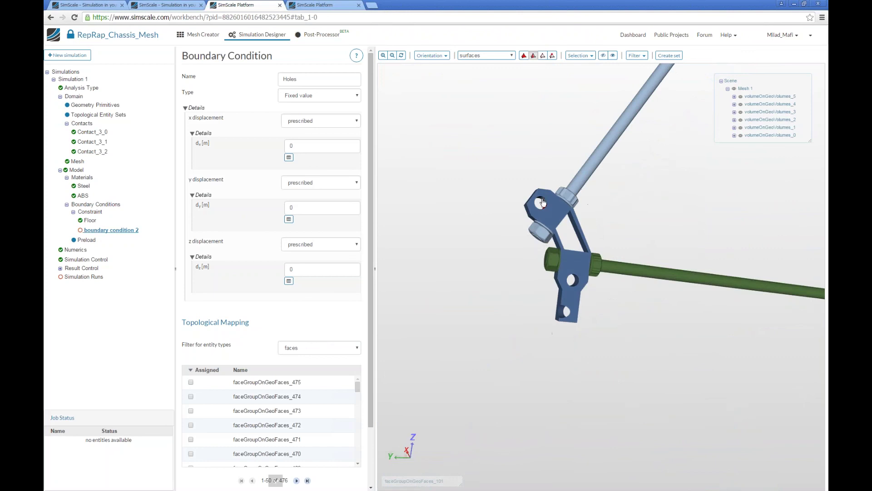
{"action": "left_click", "coordinate": [574, 282]}
{"action": "left_click_drag", "start_coordinate": [536, 309], "coordinate": [514, 314]}
Step: Assign the selected hole faces to the Holes constraint and save it
{"action": "scroll", "coordinate": [210, 440], "scroll_direction": "down", "scroll_amount": 5}
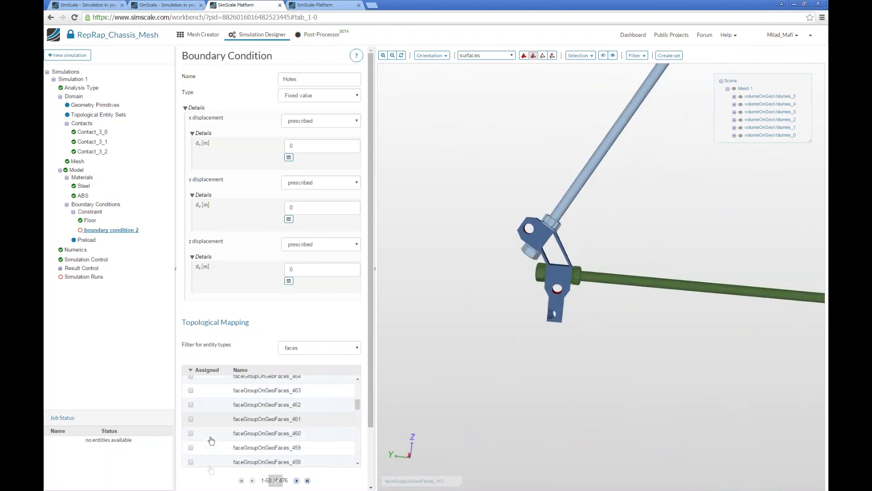
{"action": "left_click_drag", "start_coordinate": [197, 455], "coordinate": [198, 452]}
{"action": "left_click", "coordinate": [214, 443]}
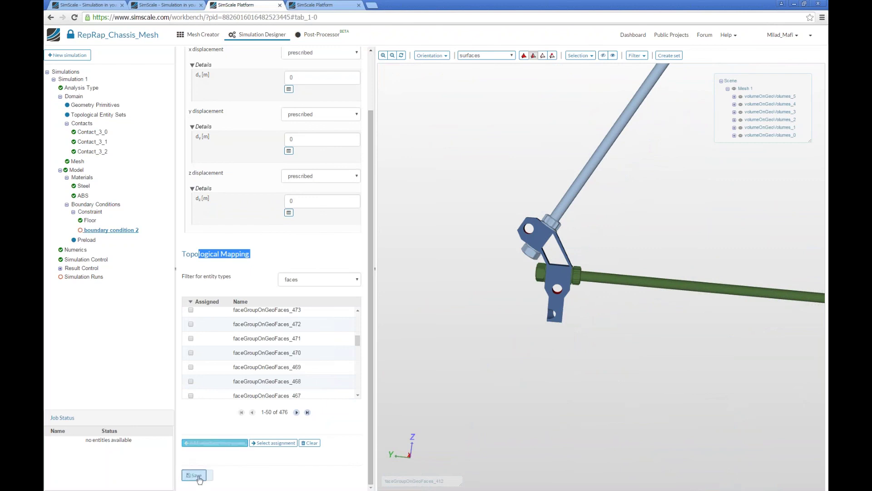
{"action": "left_click", "coordinate": [194, 475]}
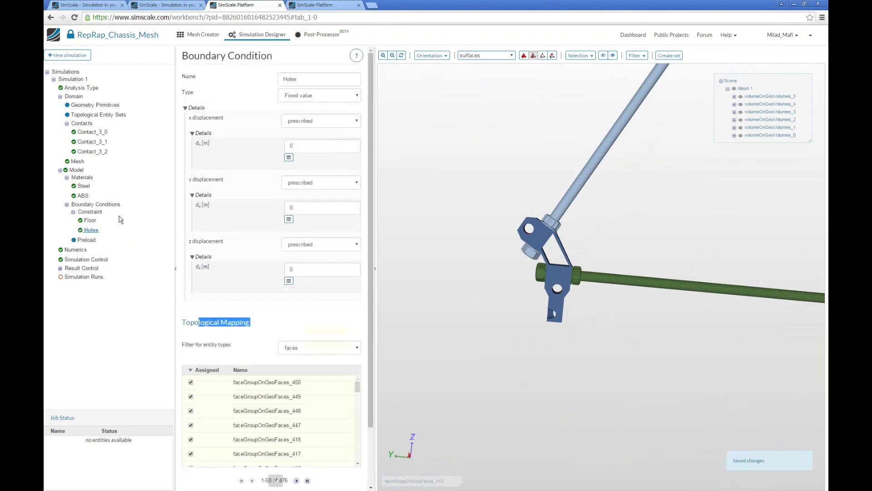
Step: Set the simulation control to 20 eigenfrequencies with frequency limits of 1000 and 10000 Hz, and save it
{"action": "left_click", "coordinate": [80, 249]}
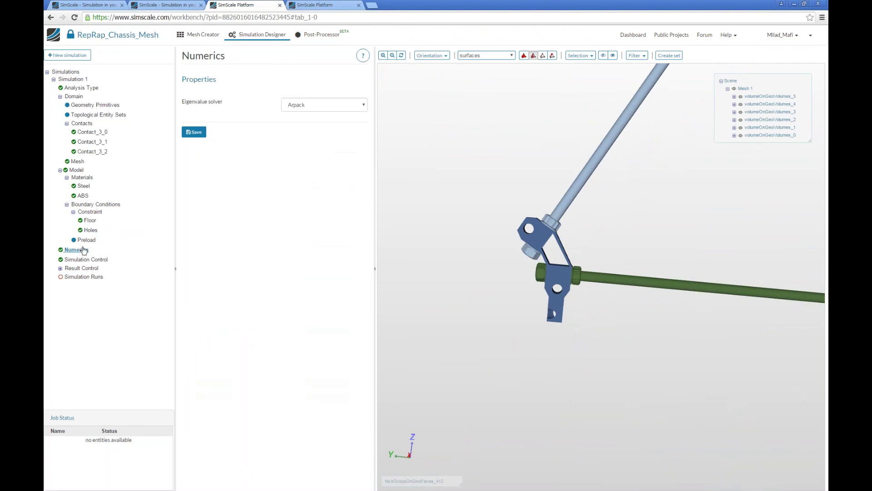
{"action": "left_click", "coordinate": [87, 259]}
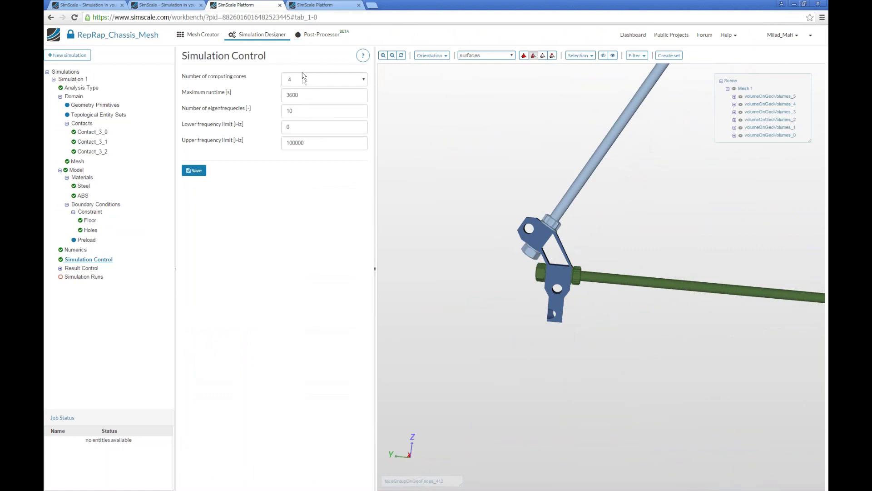
{"action": "left_click", "coordinate": [313, 112]}
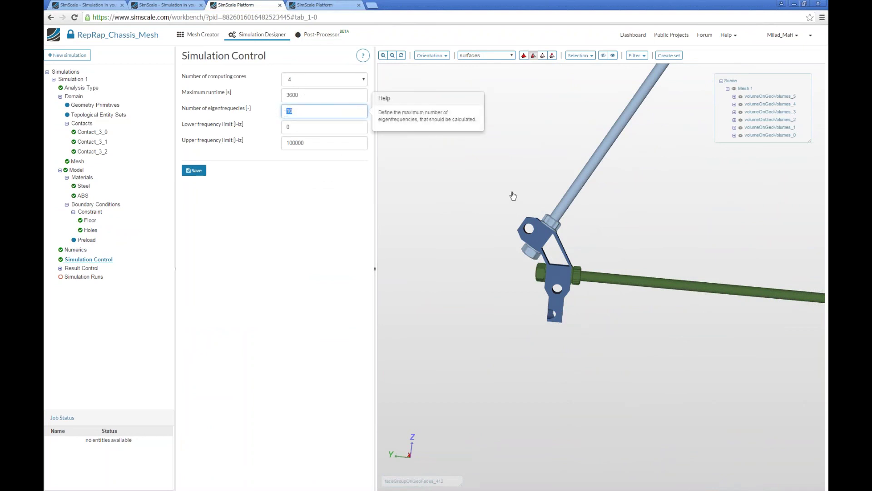
{"action": "type", "text": "20"}
{"action": "key", "text": "Tab"}
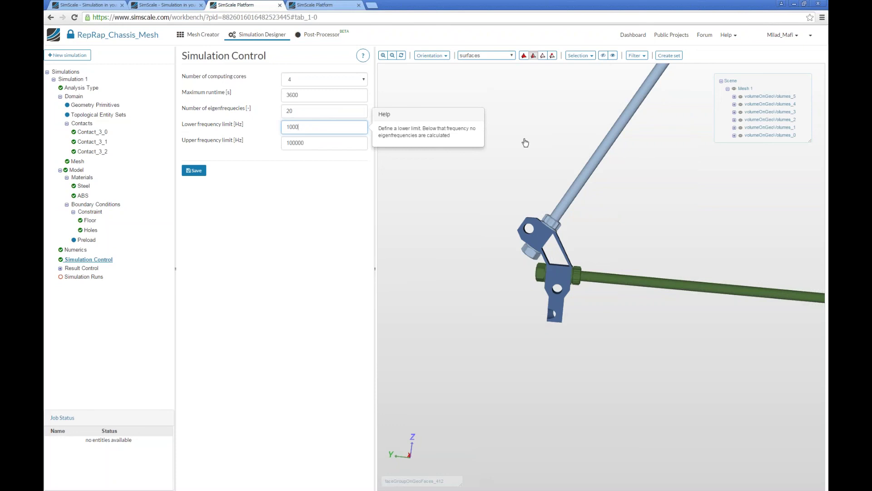
{"action": "key", "text": "Tab"}
{"action": "type", "text": "10"}
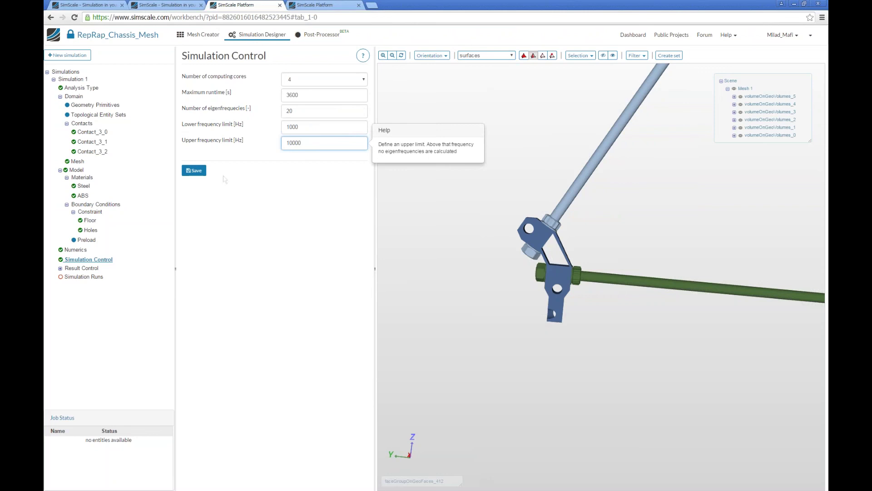
{"action": "left_click", "coordinate": [201, 171]}
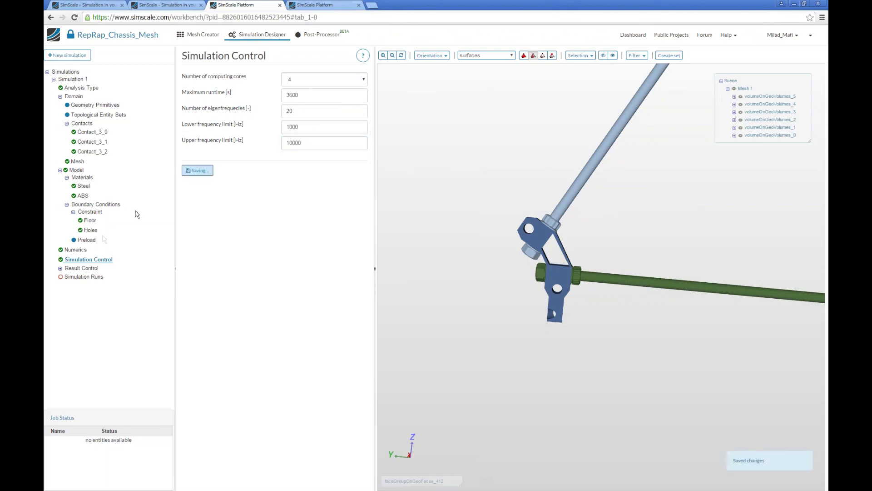
Step: Check the simulation setup, read the warning about parallel computation and dismiss it
{"action": "left_click", "coordinate": [60, 268]}
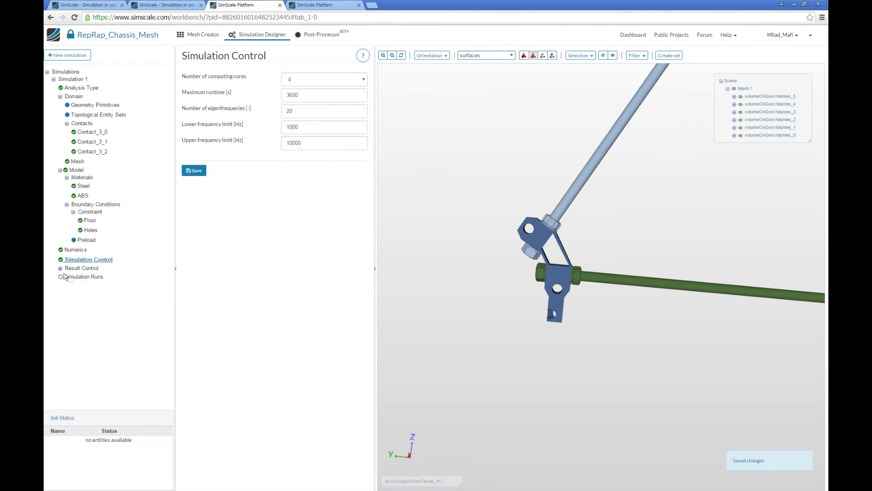
{"action": "left_click", "coordinate": [70, 276]}
{"action": "left_click", "coordinate": [230, 255]}
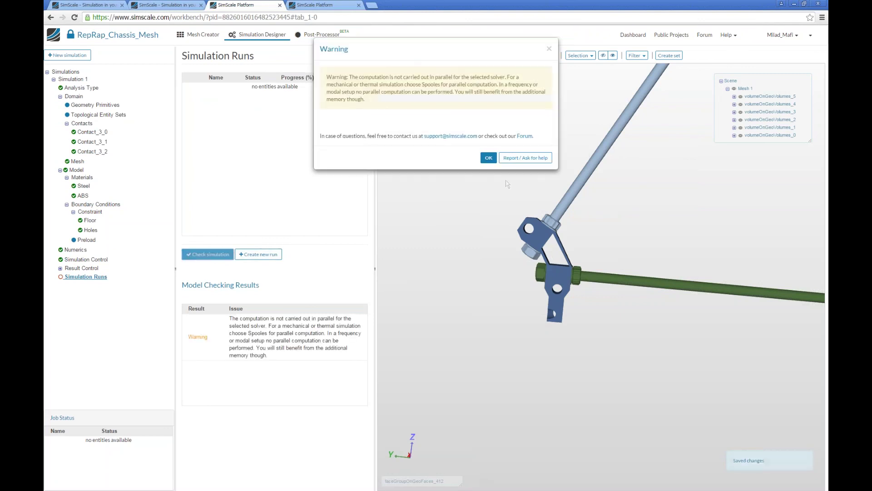
{"action": "left_click_drag", "start_coordinate": [351, 77], "coordinate": [435, 108]}
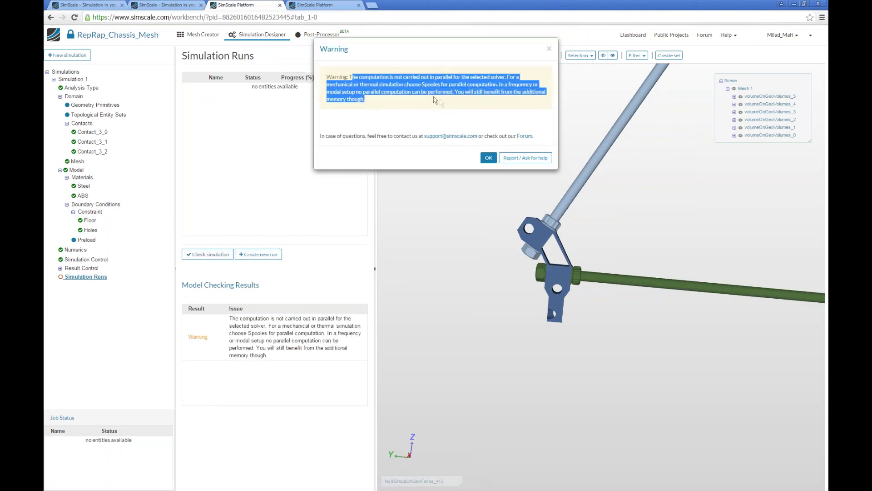
{"action": "left_click", "coordinate": [488, 159]}
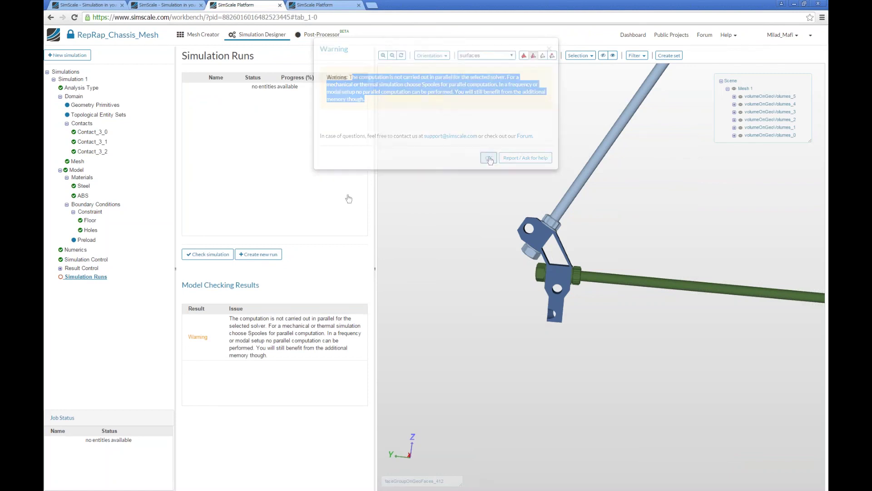
Step: Create a new simulation run named Run 1
{"action": "left_click", "coordinate": [266, 253]}
{"action": "left_click", "coordinate": [497, 158]}
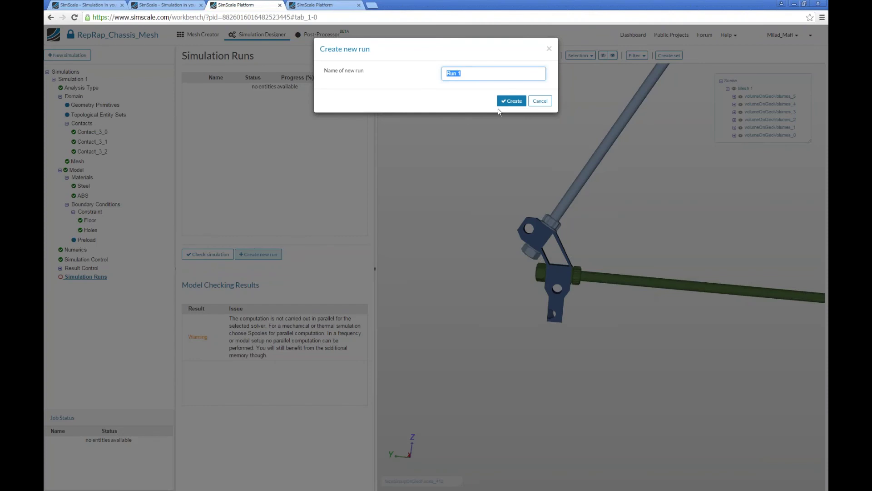
{"action": "left_click", "coordinate": [503, 103]}
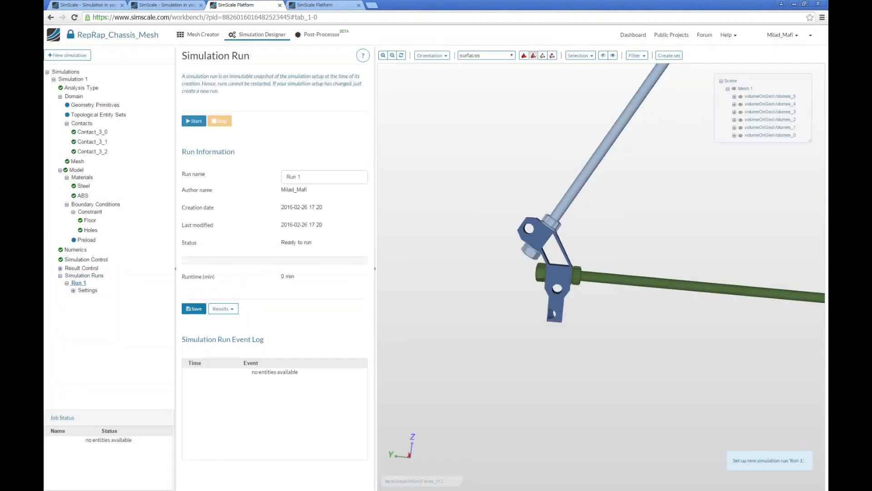
{"action": "left_click", "coordinate": [302, 6]}
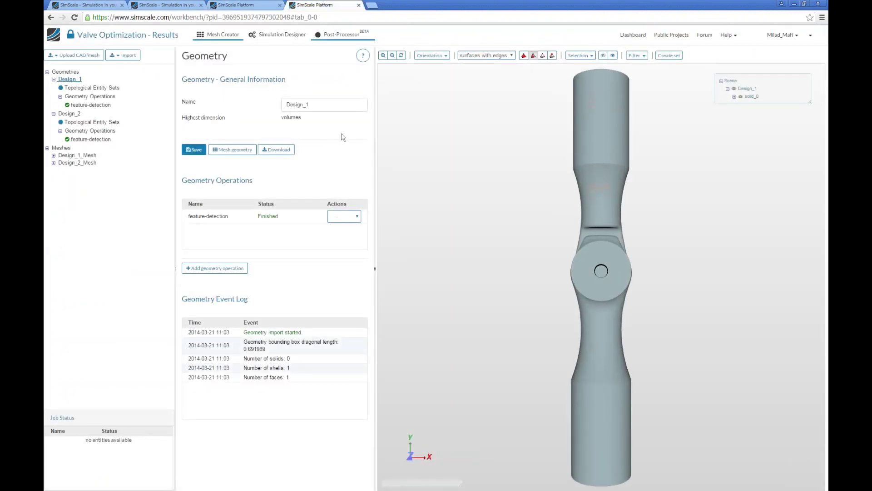
{"action": "left_click", "coordinate": [239, 6]}
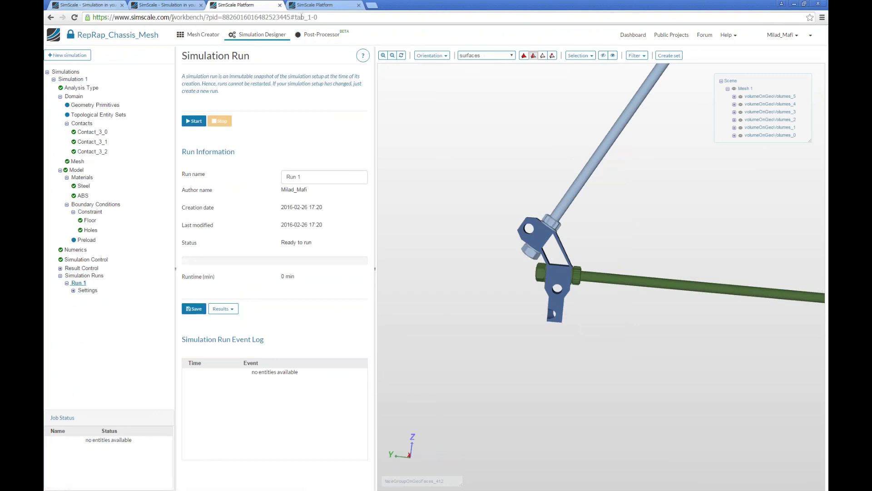
Step: Open the RepRap_Chassis_Result project from the dashboard in the workbench and show Run 1 of its simulation
{"action": "left_click", "coordinate": [311, 5]}
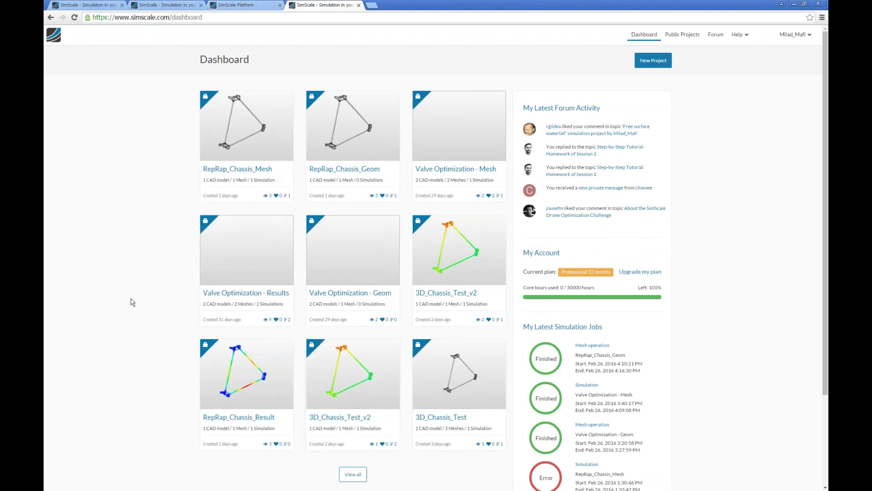
{"action": "left_click", "coordinate": [232, 377]}
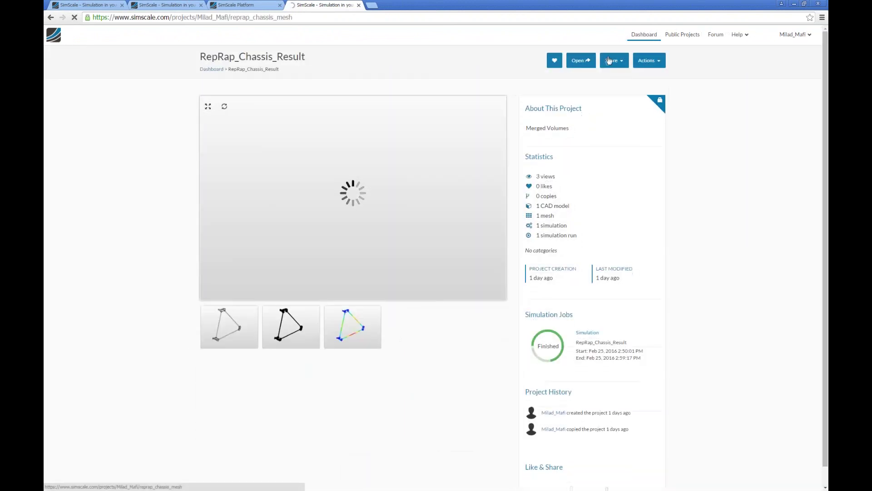
{"action": "left_click", "coordinate": [579, 61]}
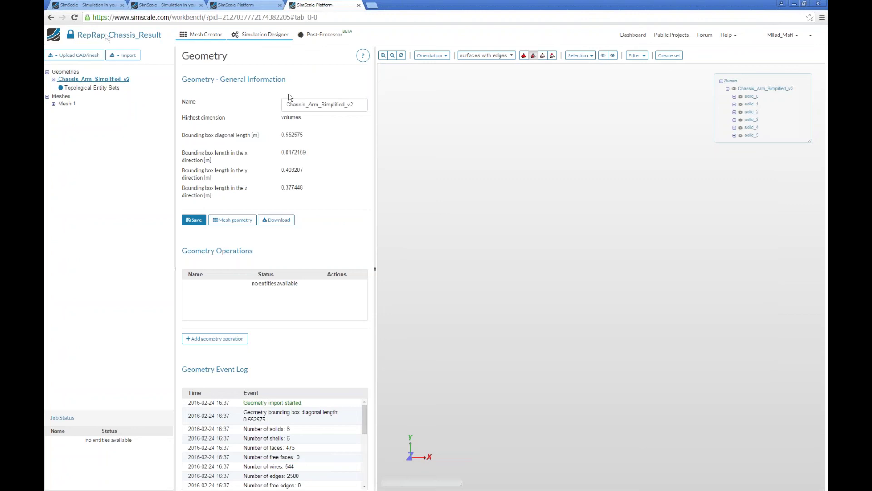
{"action": "left_click", "coordinate": [249, 39]}
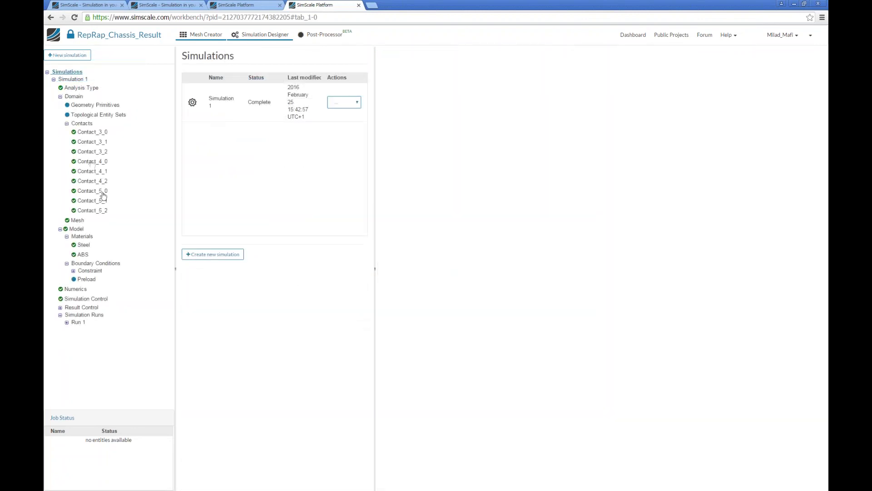
{"action": "left_click", "coordinate": [84, 324]}
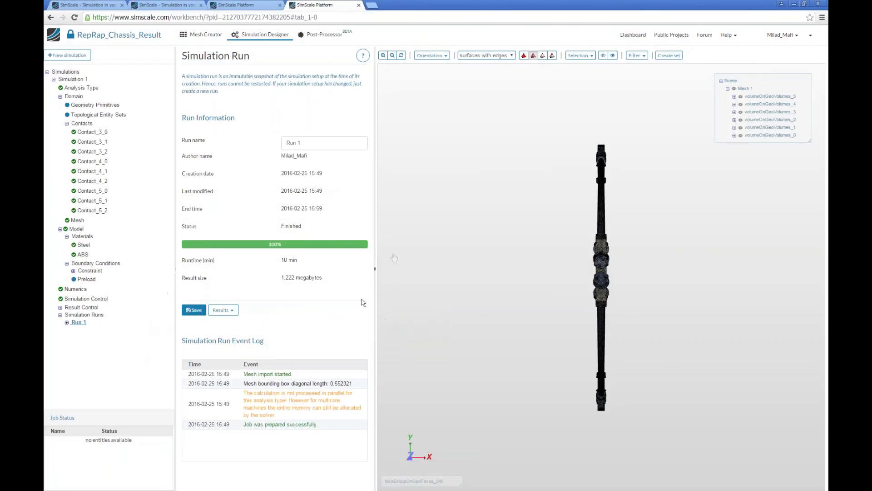
Step: Display the eigenfrequency plot of Run 1 in the post-processor and examine the frequency per eigenmode
{"action": "left_click", "coordinate": [320, 35]}
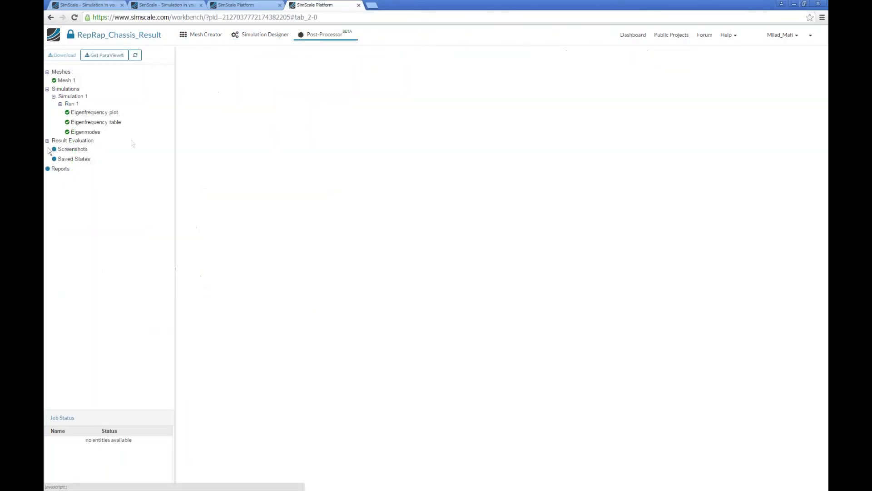
{"action": "left_click", "coordinate": [103, 114]}
{"action": "left_click", "coordinate": [120, 112]}
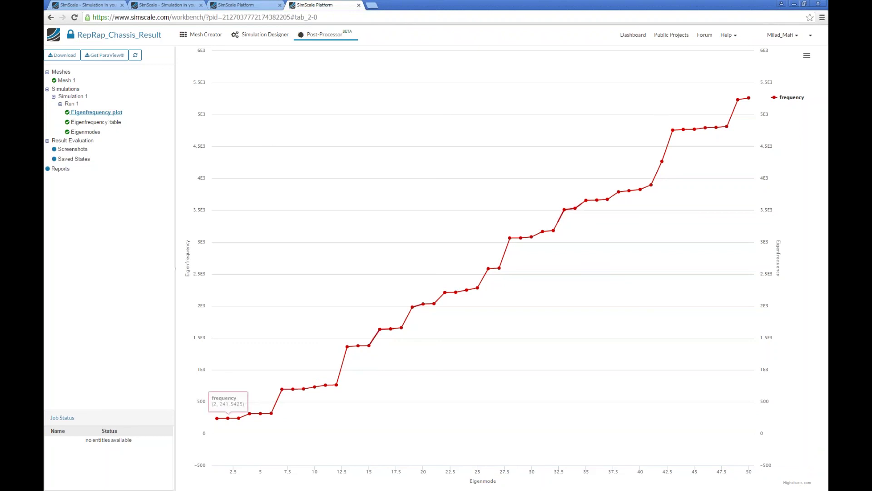
Step: Read through the full eigenfrequency table and compare it with the eigenfrequency plot
{"action": "left_click", "coordinate": [110, 124]}
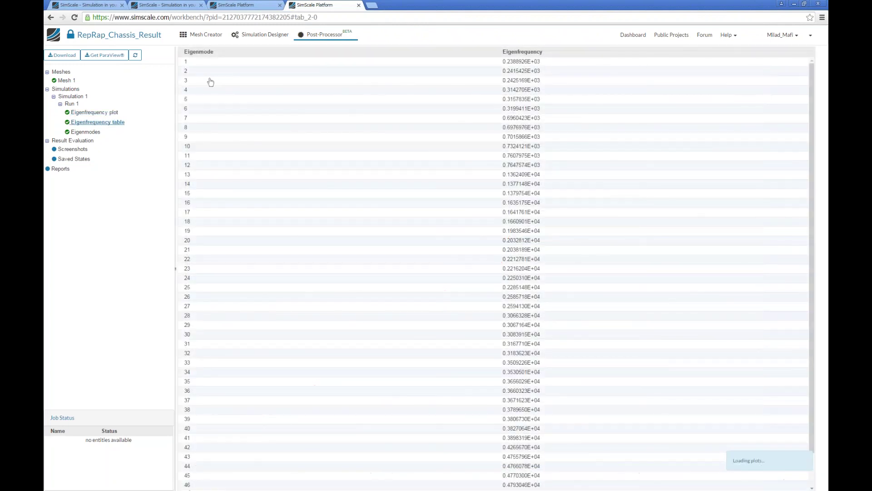
{"action": "scroll", "coordinate": [222, 442], "scroll_direction": "down", "scroll_amount": 2}
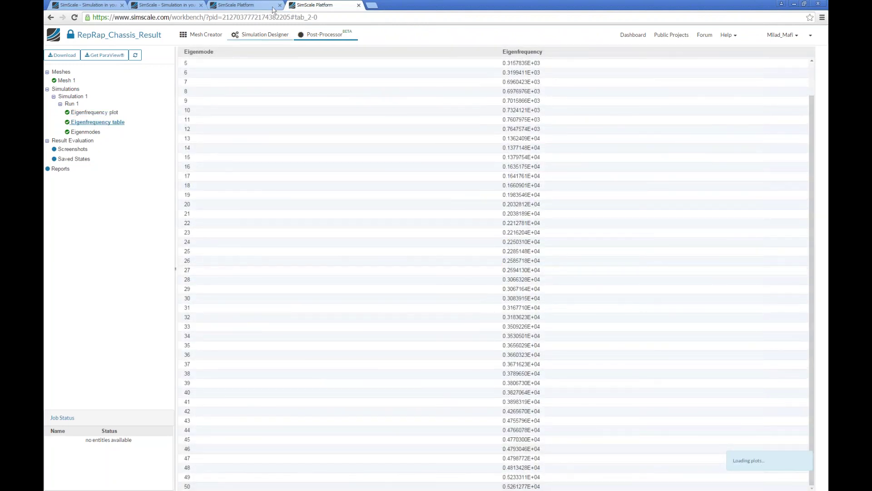
{"action": "scroll", "coordinate": [805, 175], "scroll_direction": "up", "scroll_amount": 2}
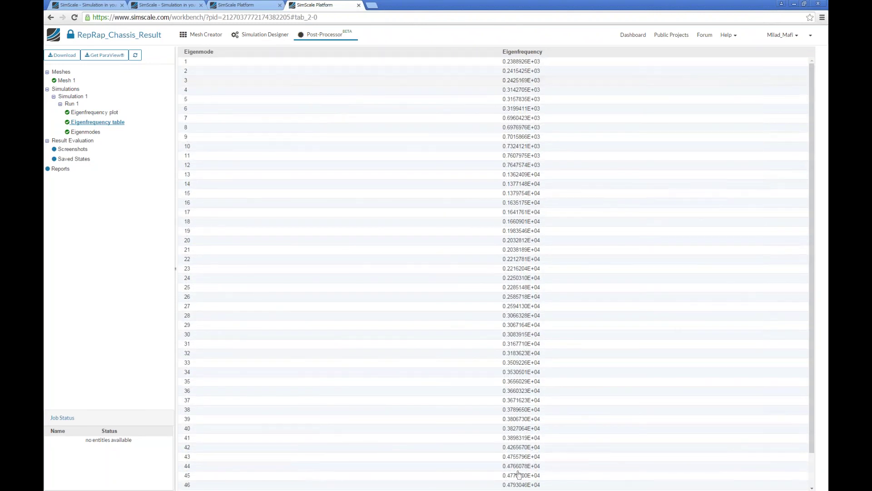
{"action": "left_click", "coordinate": [111, 113]}
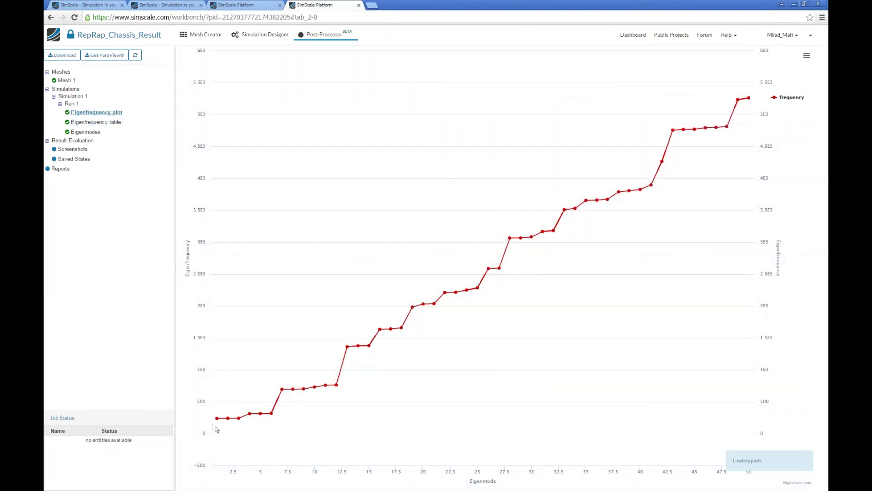
{"action": "left_click", "coordinate": [575, 208]}
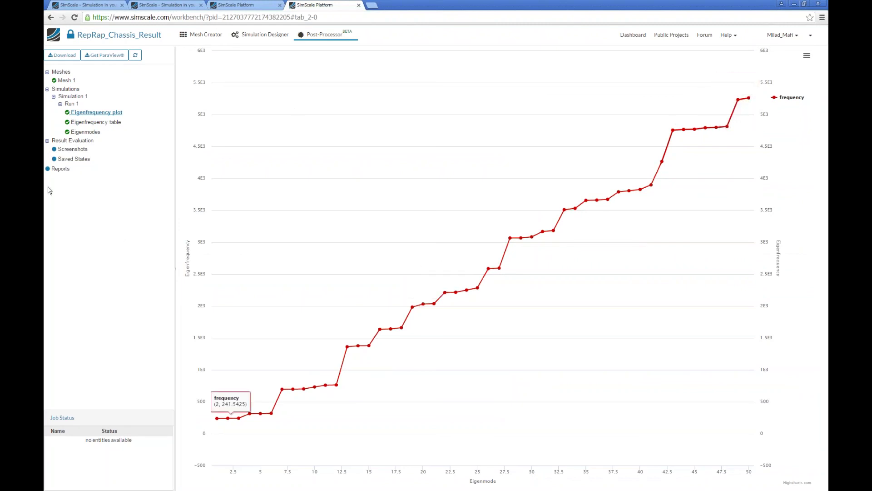
Step: Load the Eigenmodes result of Run 1 and colour the chassis by the displacement field's magnitude
{"action": "left_click", "coordinate": [86, 131]}
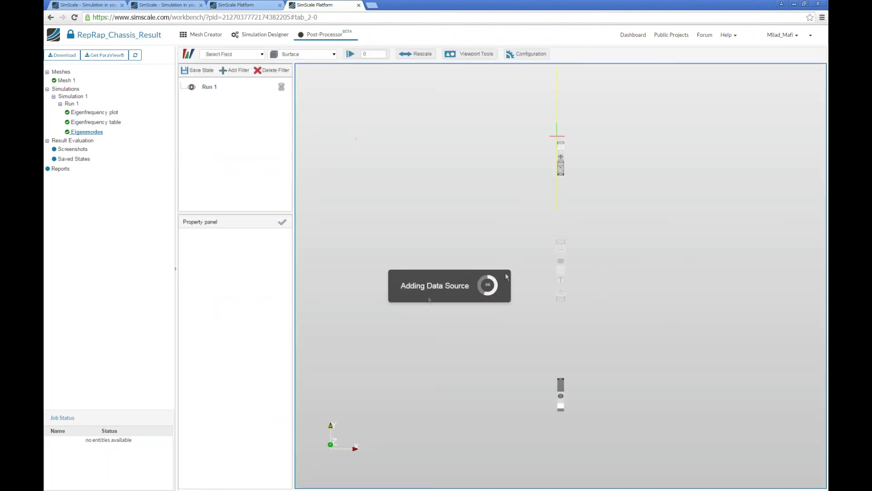
{"action": "left_click", "coordinate": [255, 55]}
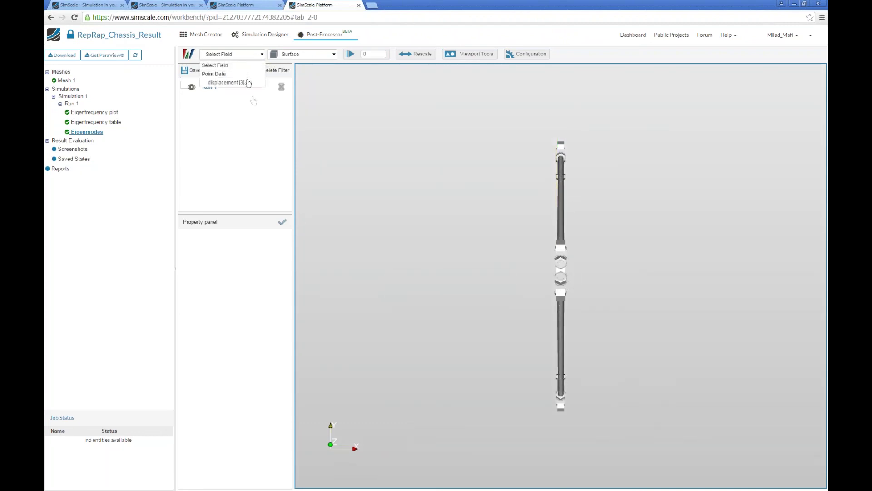
{"action": "left_click", "coordinate": [249, 82]}
{"action": "left_click_drag", "start_coordinate": [417, 292], "coordinate": [539, 105]}
Step: Switch the displacement result to step 49 and view the deformed chassis from a slightly different angle
{"action": "mouse_move", "coordinate": [421, 52]}
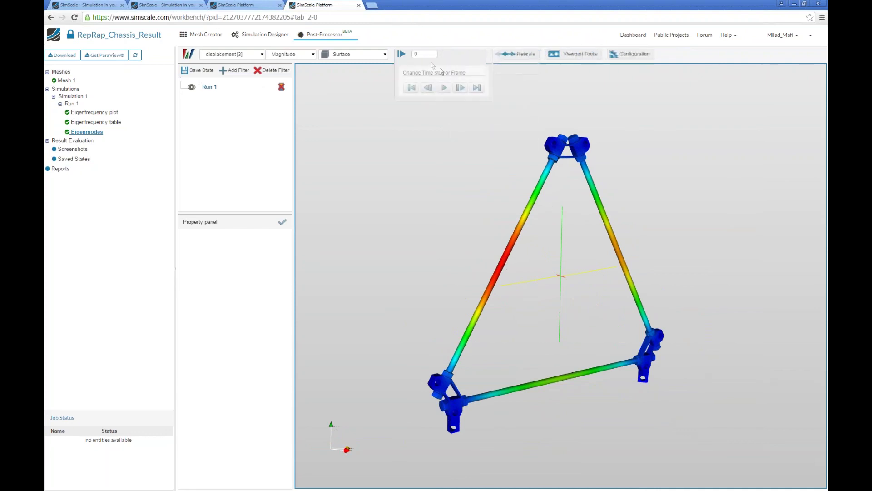
{"action": "left_click", "coordinate": [475, 89]}
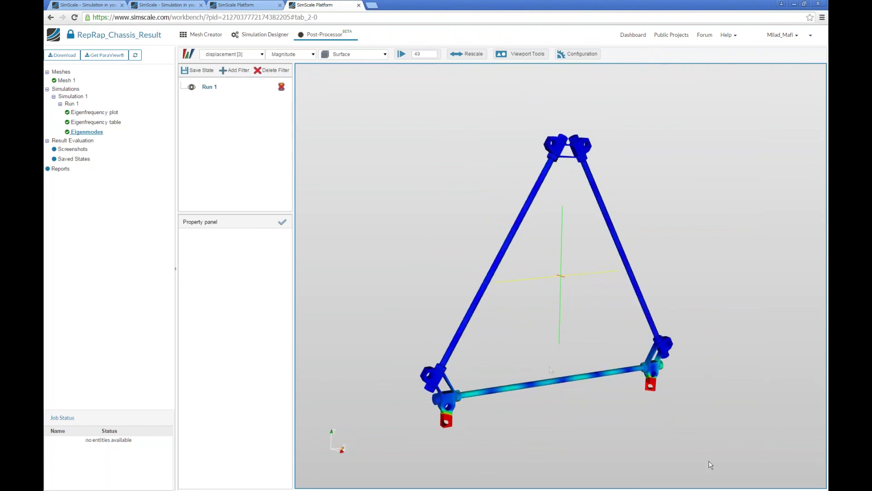
{"action": "left_click_drag", "start_coordinate": [405, 198], "coordinate": [528, 116]}
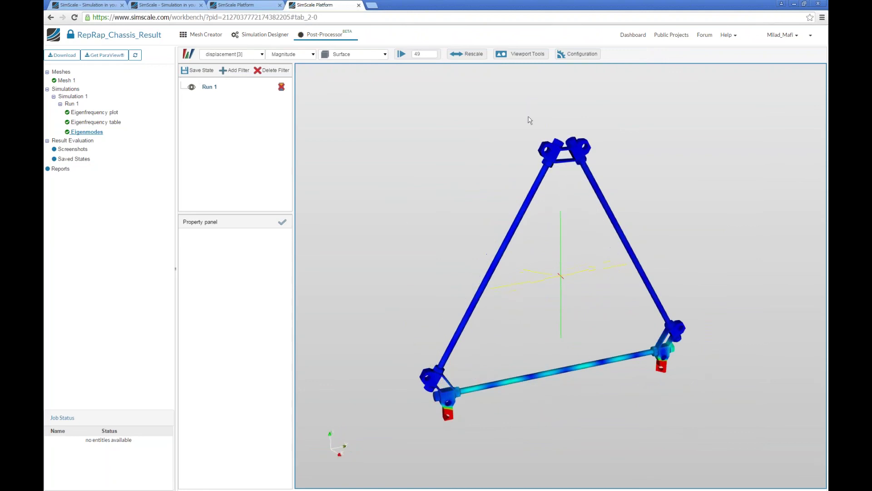